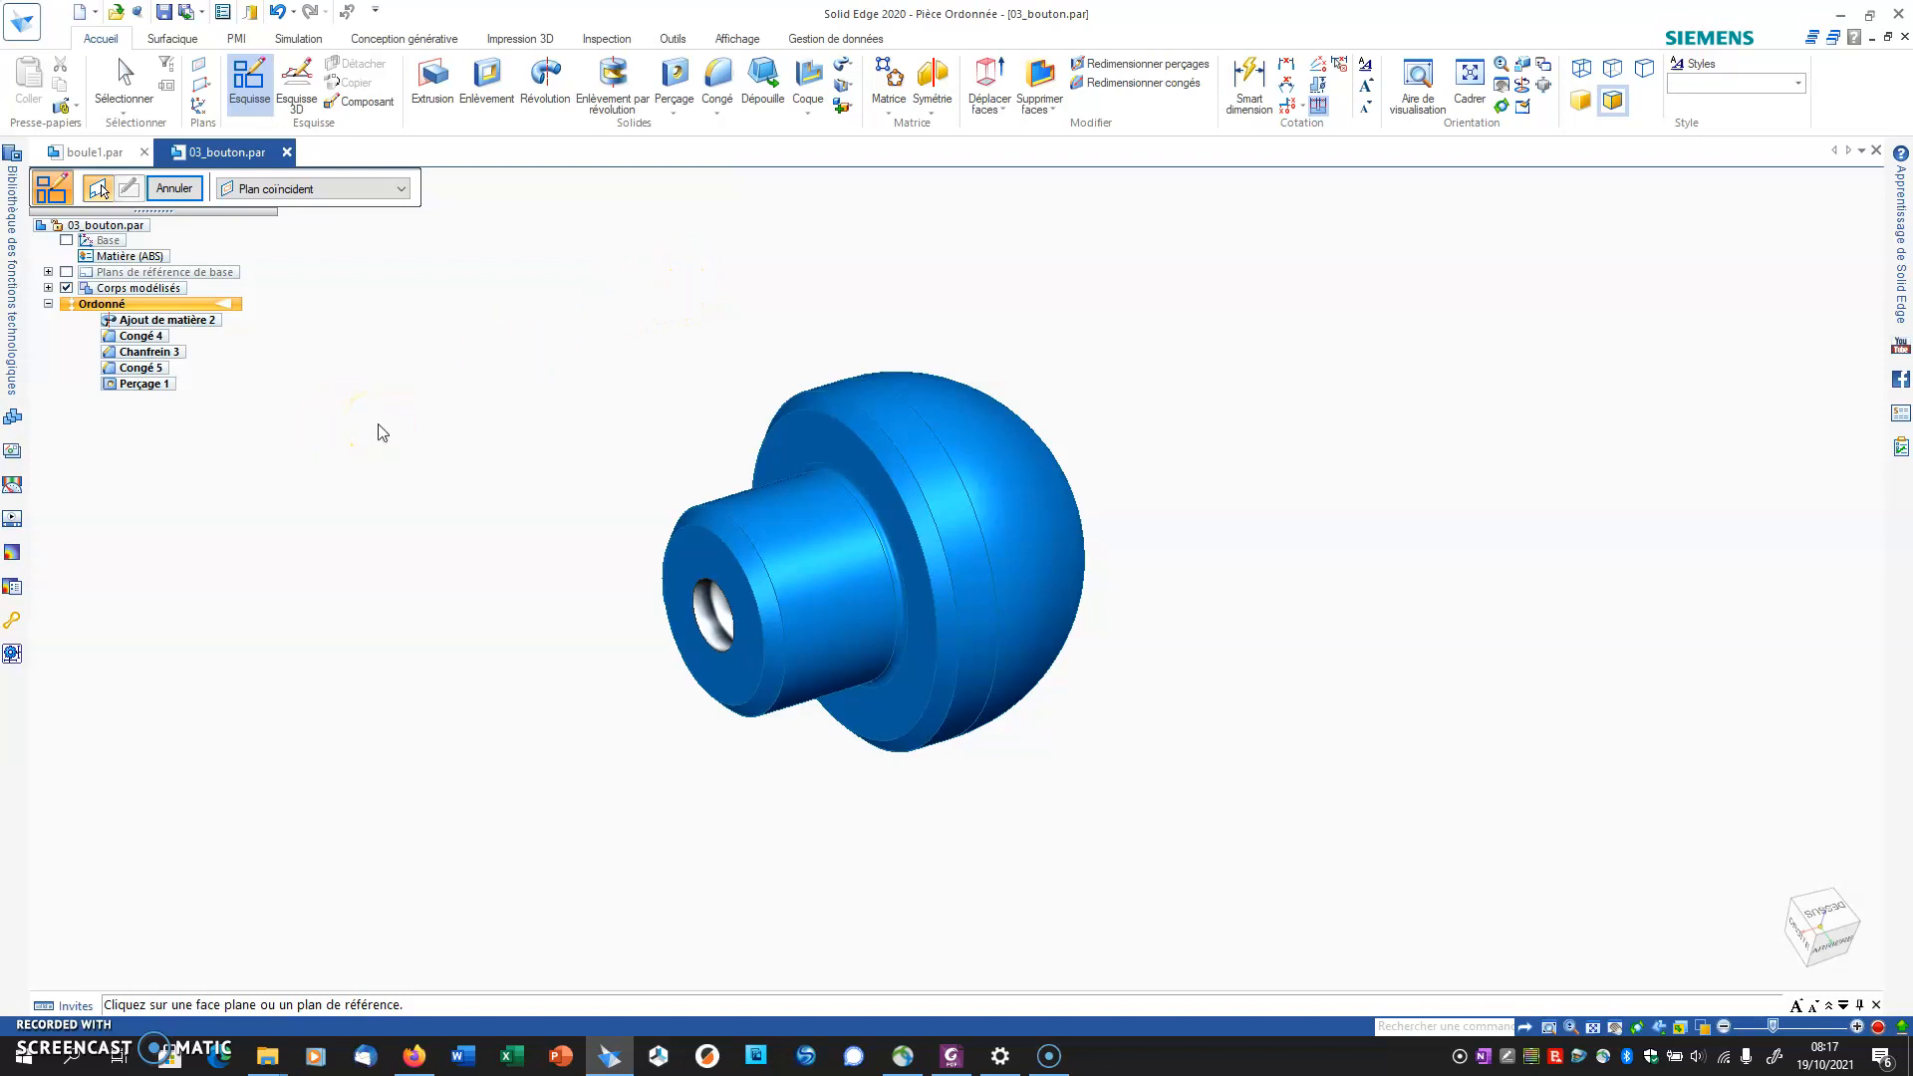
Step: Check the mass and volume of the knob part in its physical properties
left_click(613, 42)
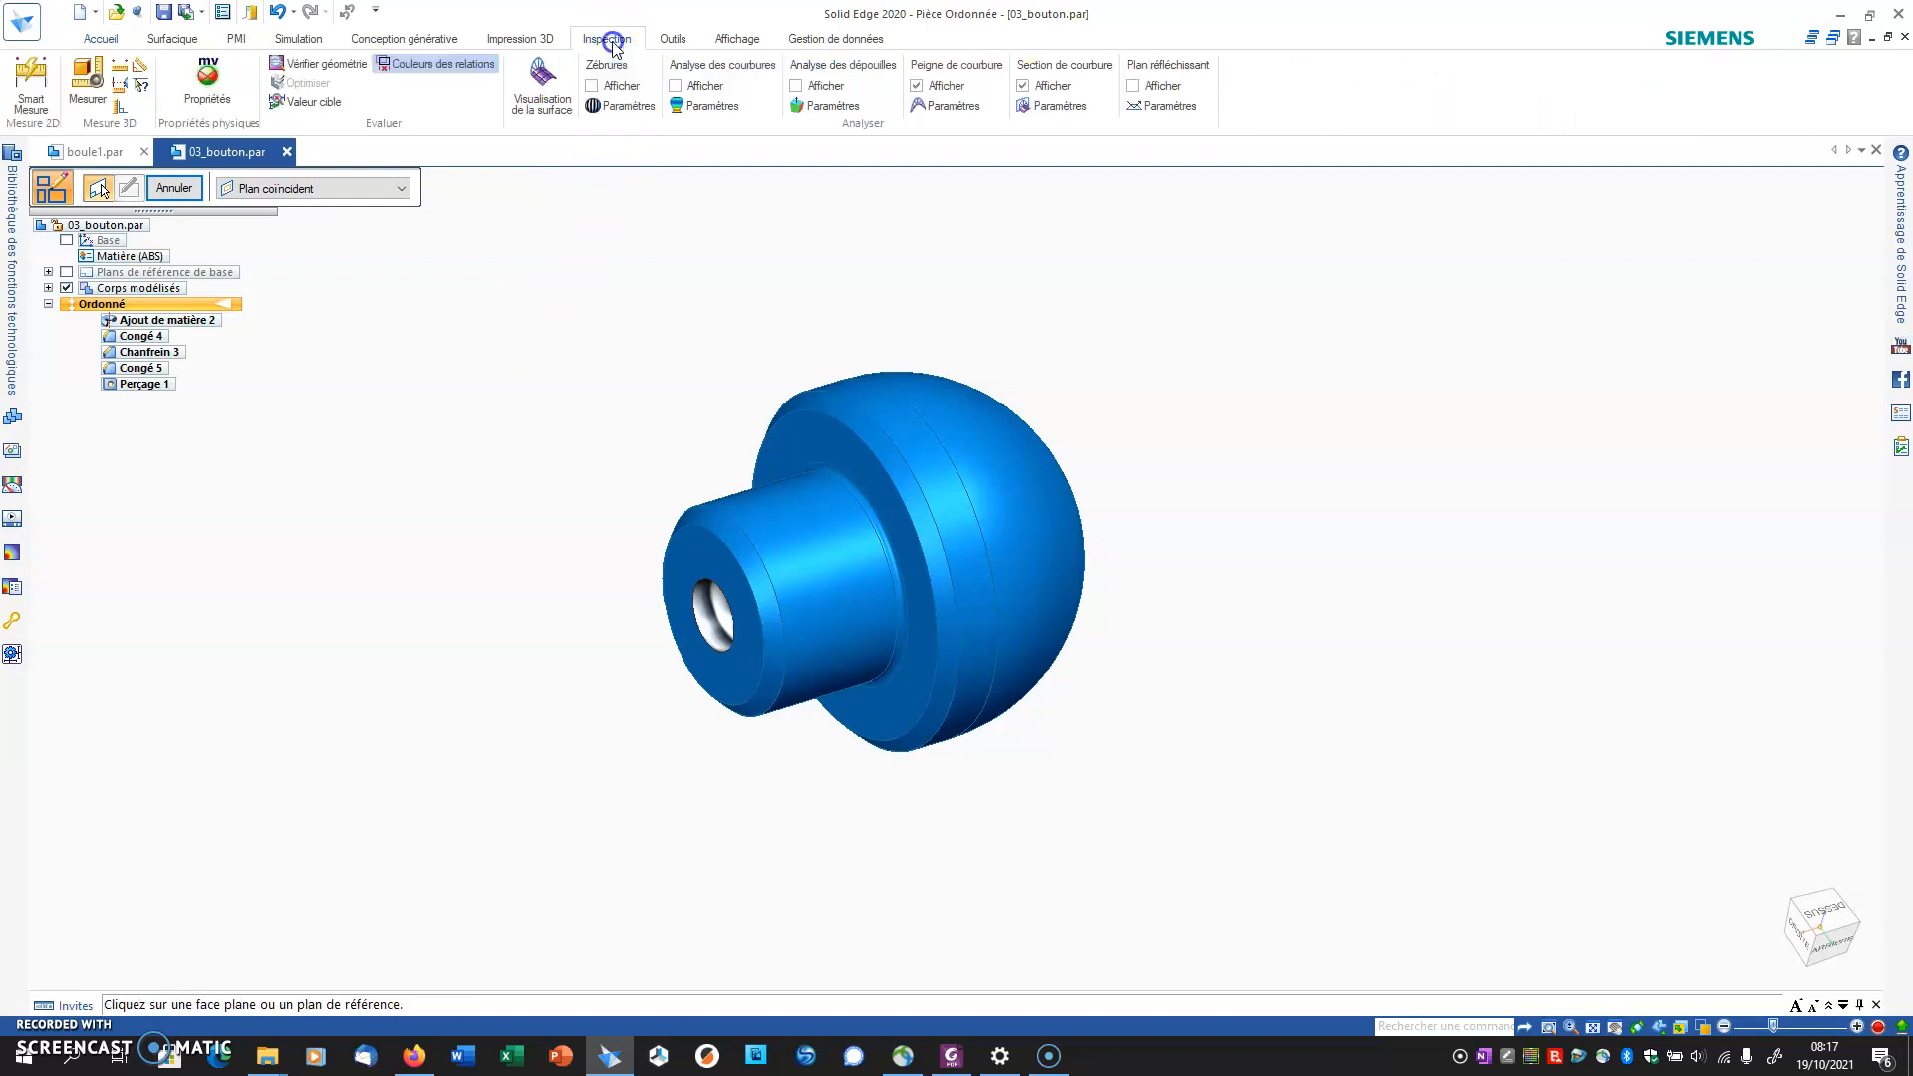
left_click(210, 85)
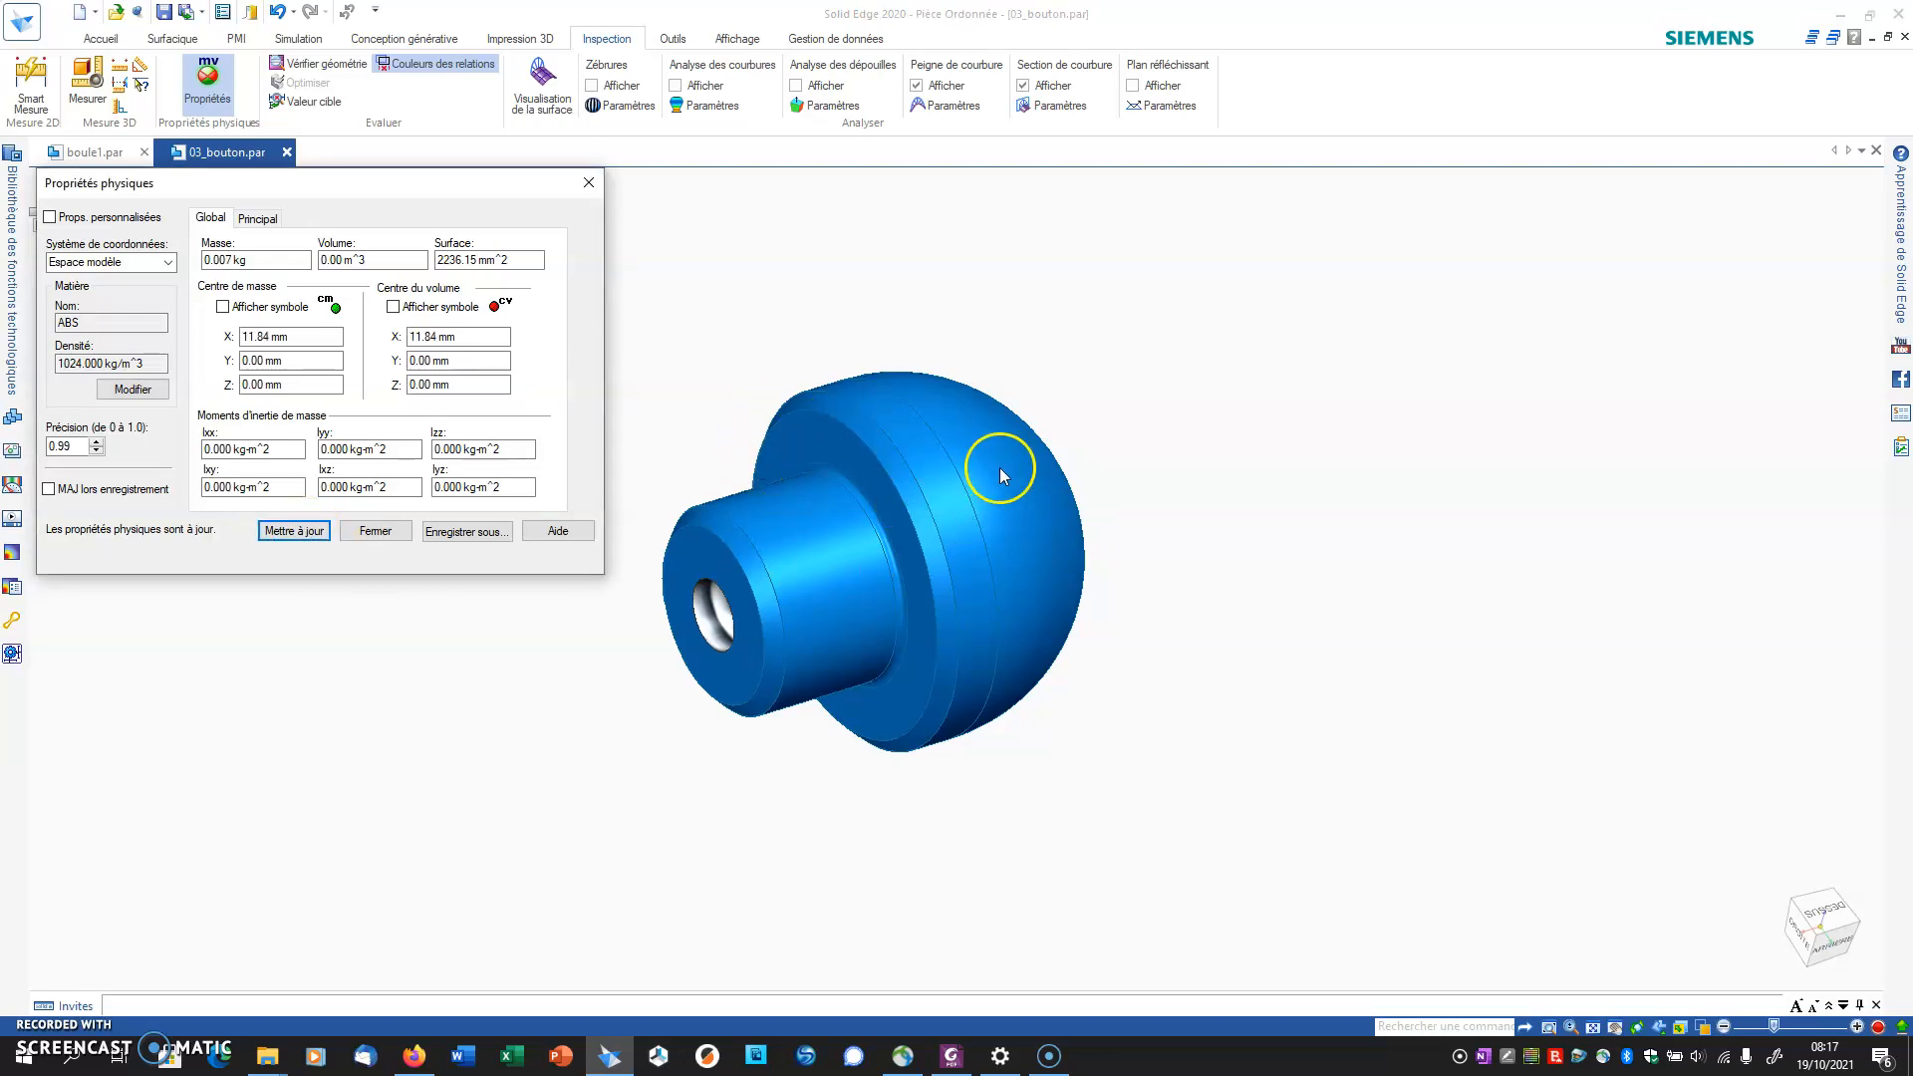
left_click(238, 260)
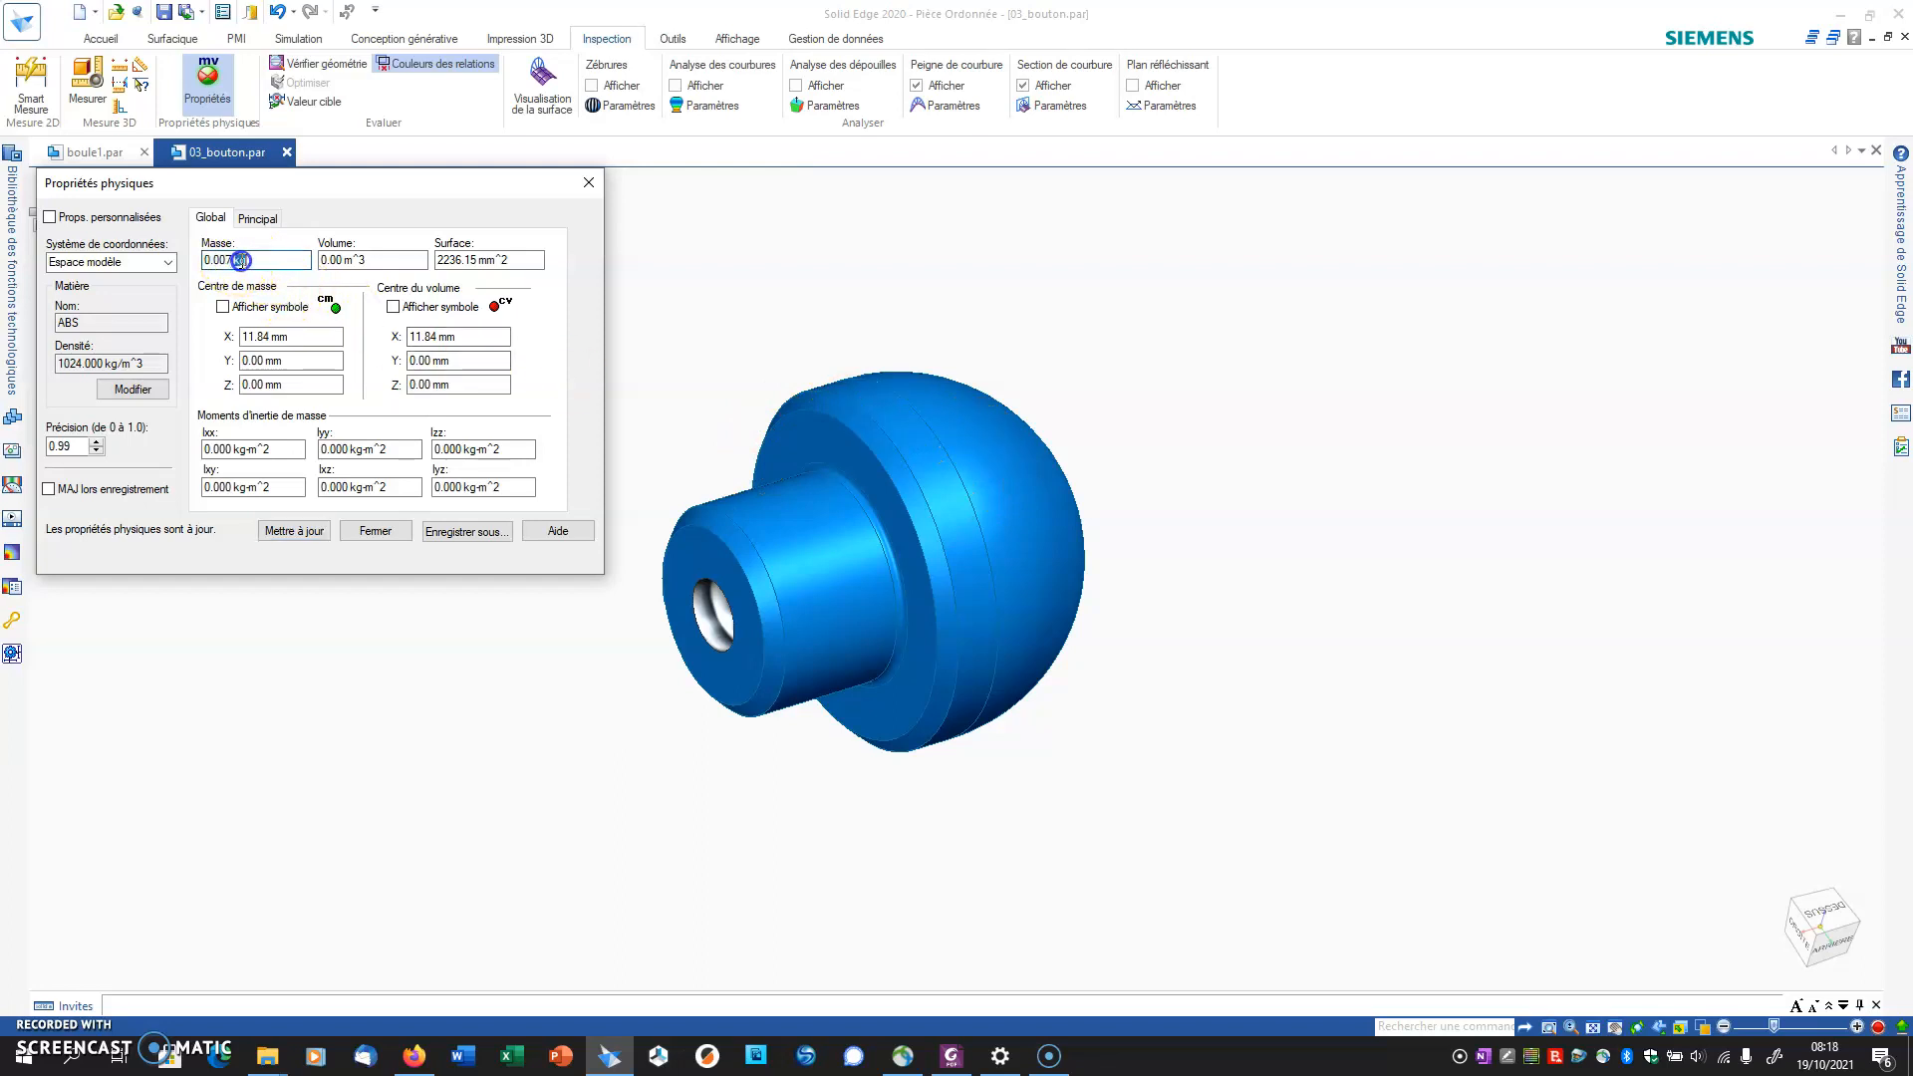
double_click(366, 258)
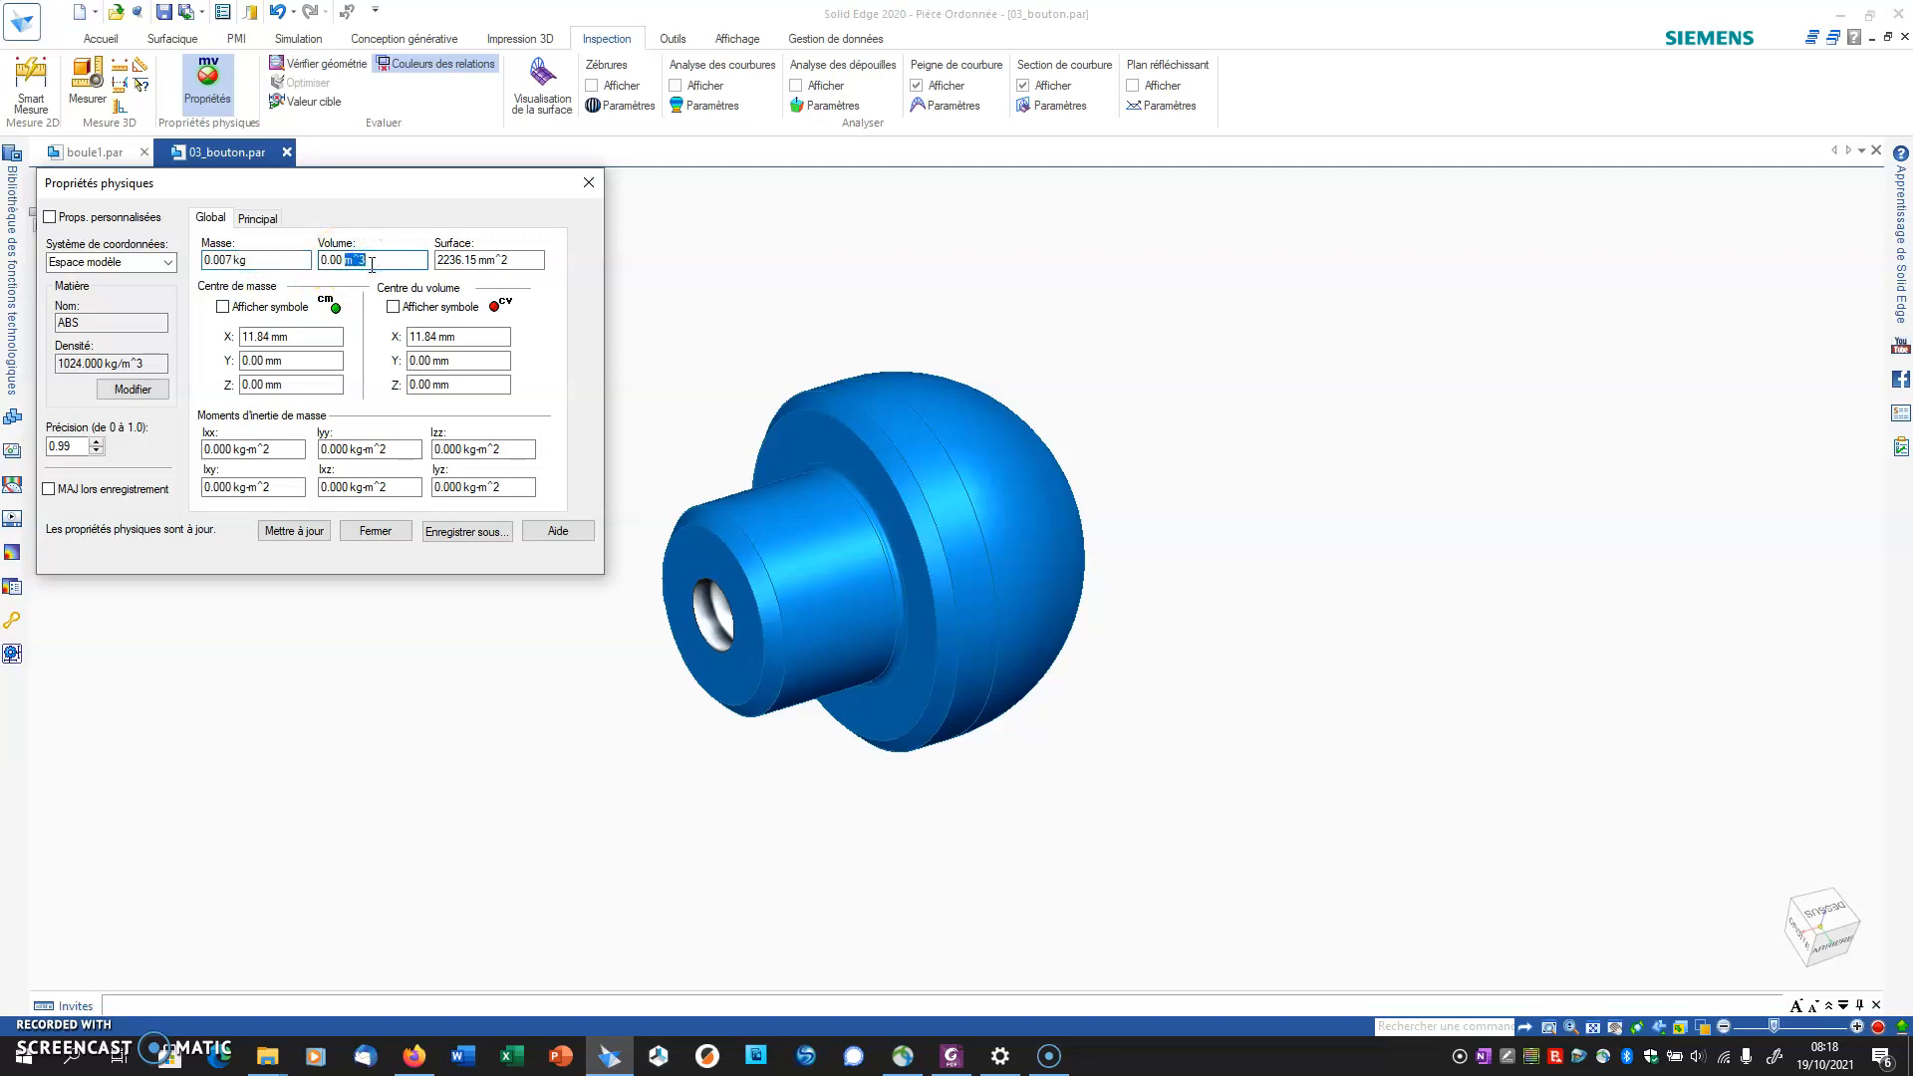
left_click(376, 531)
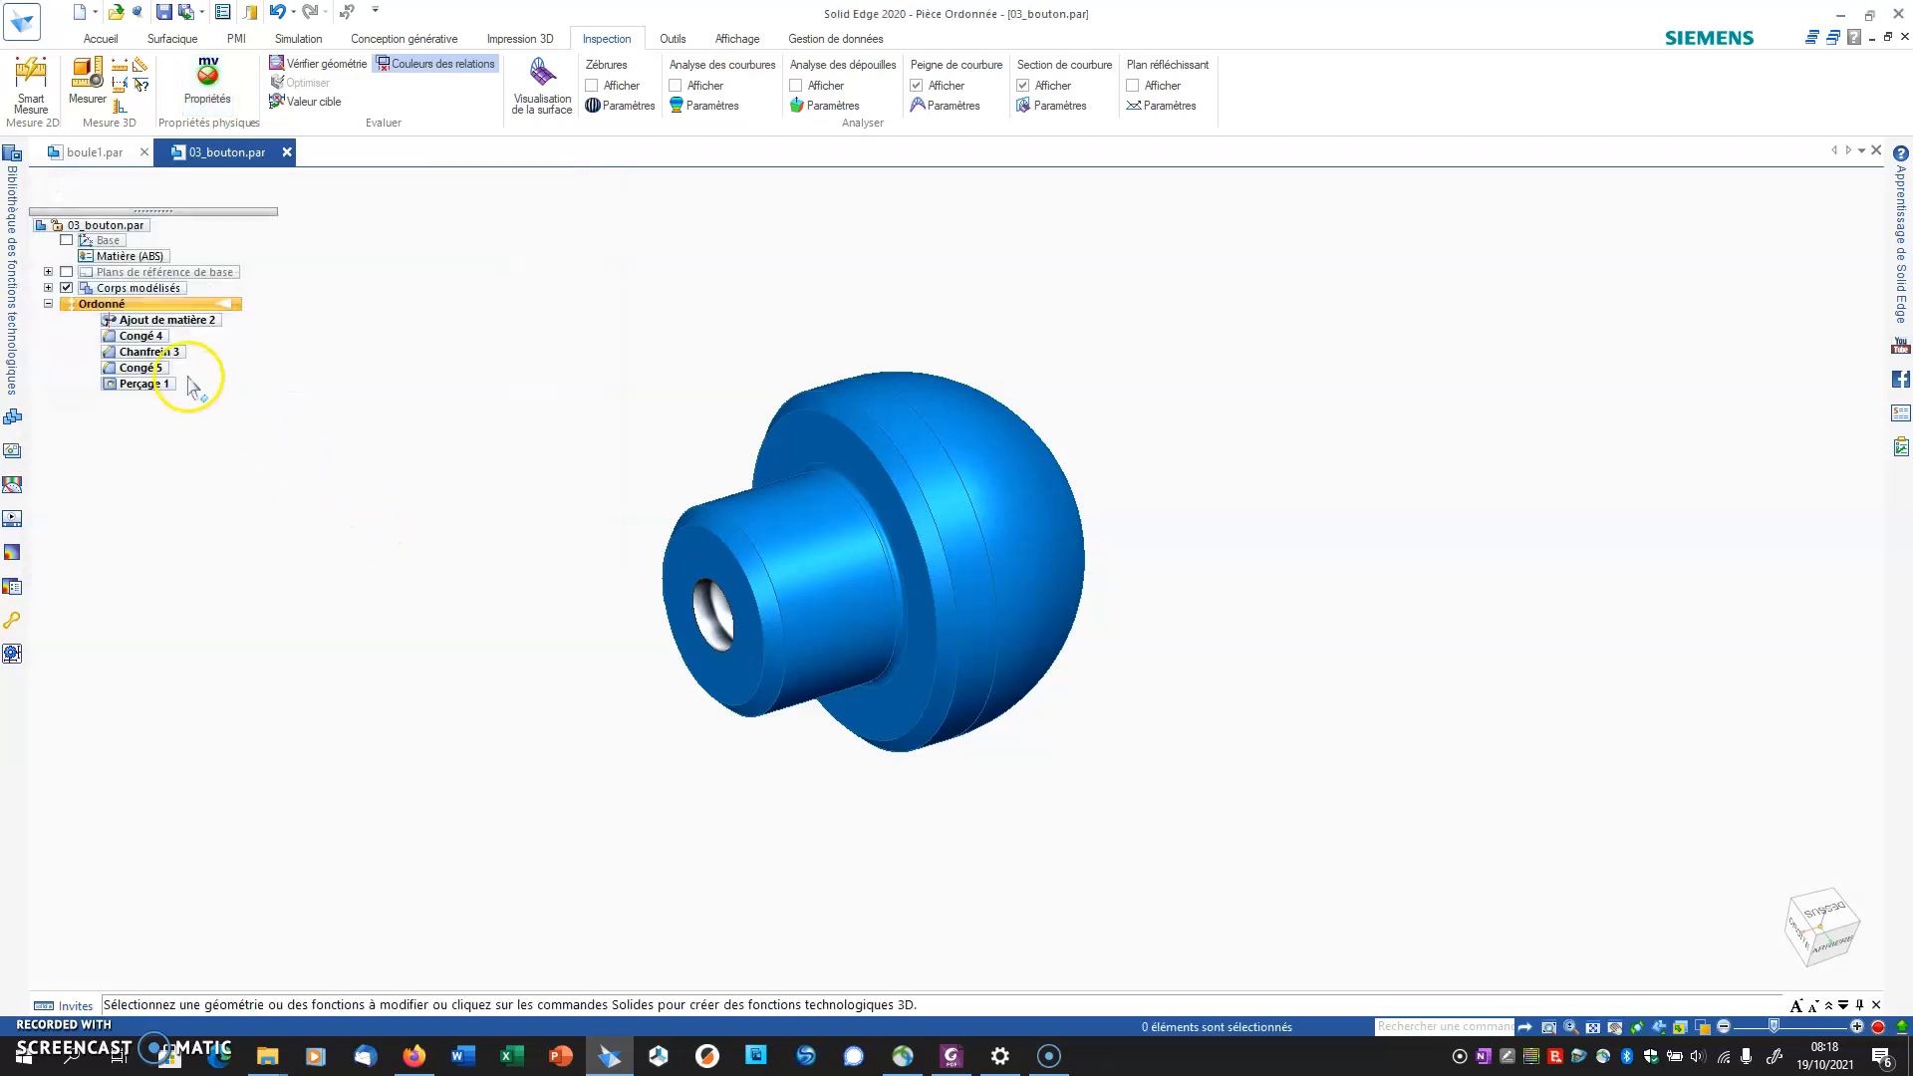
Step: Set the document's mass unit to g and its volume unit to cm^3
left_click(21, 25)
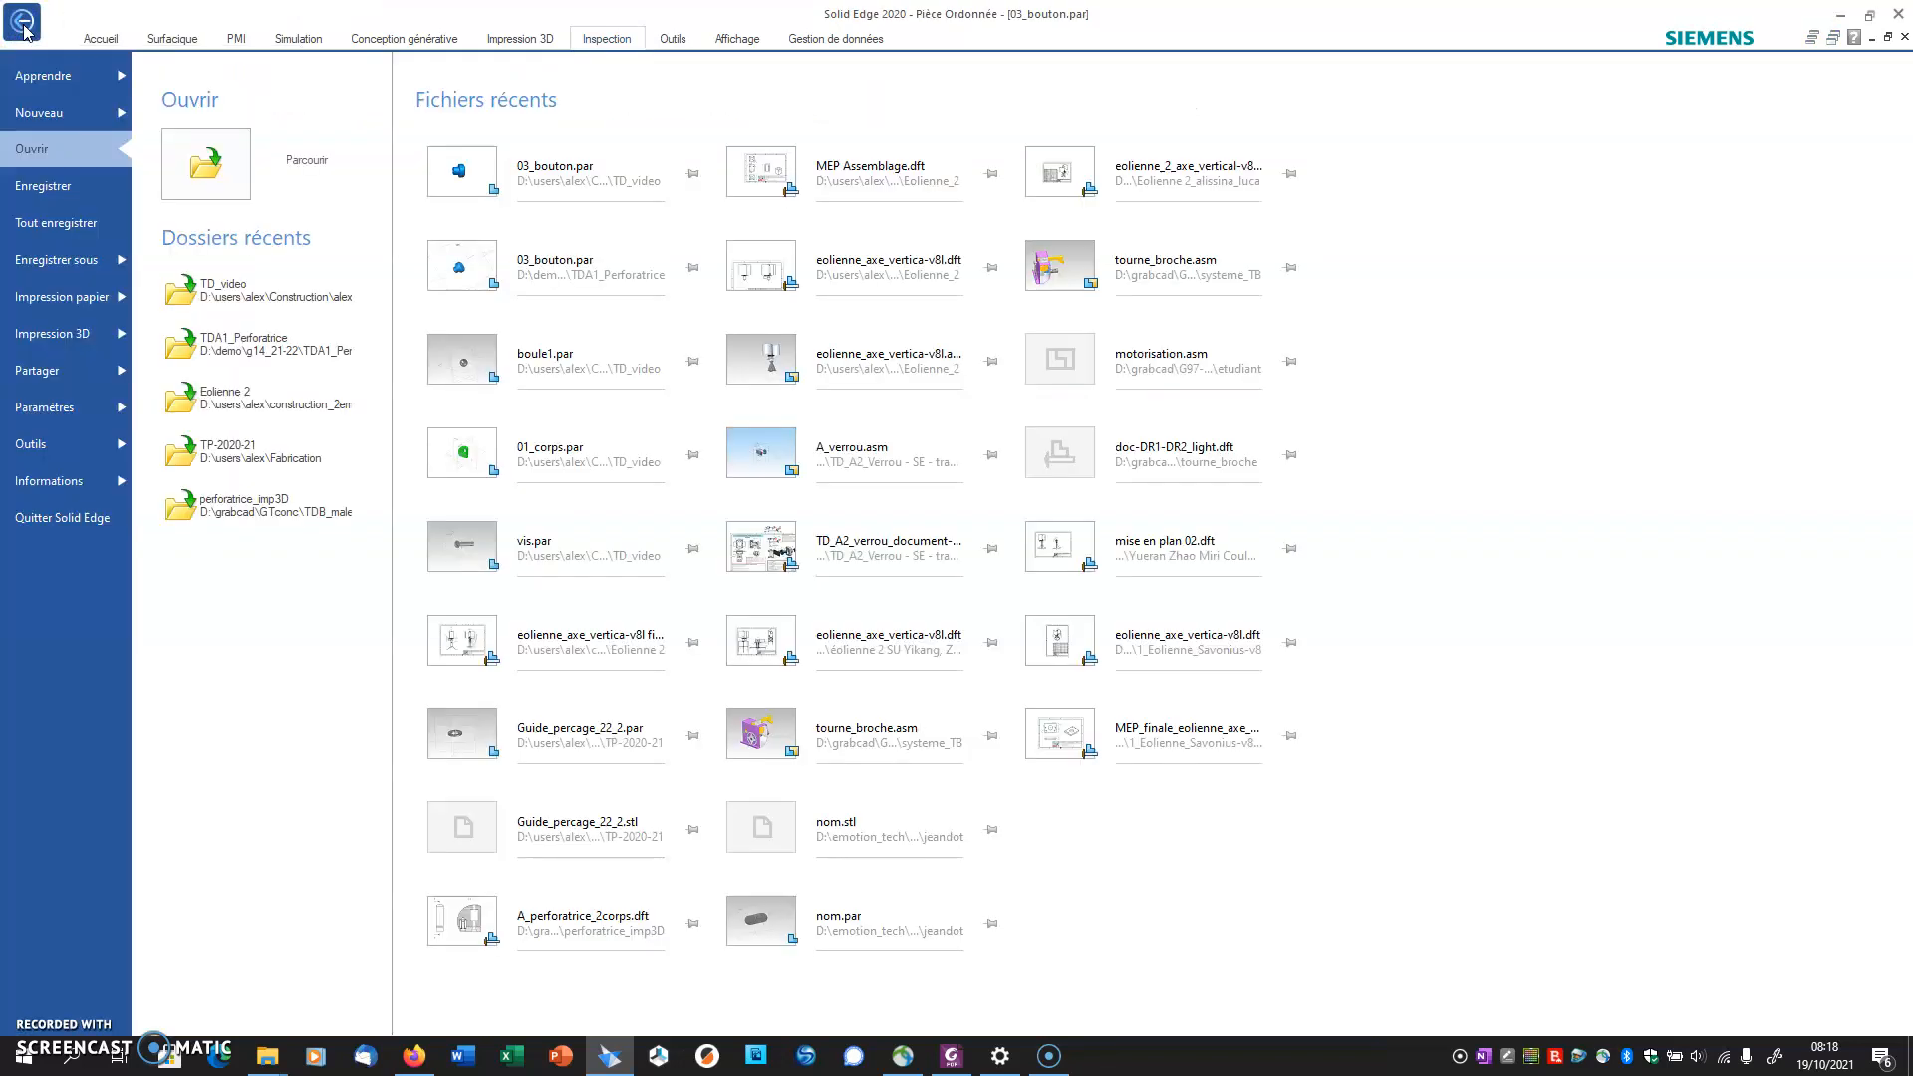
left_click(55, 406)
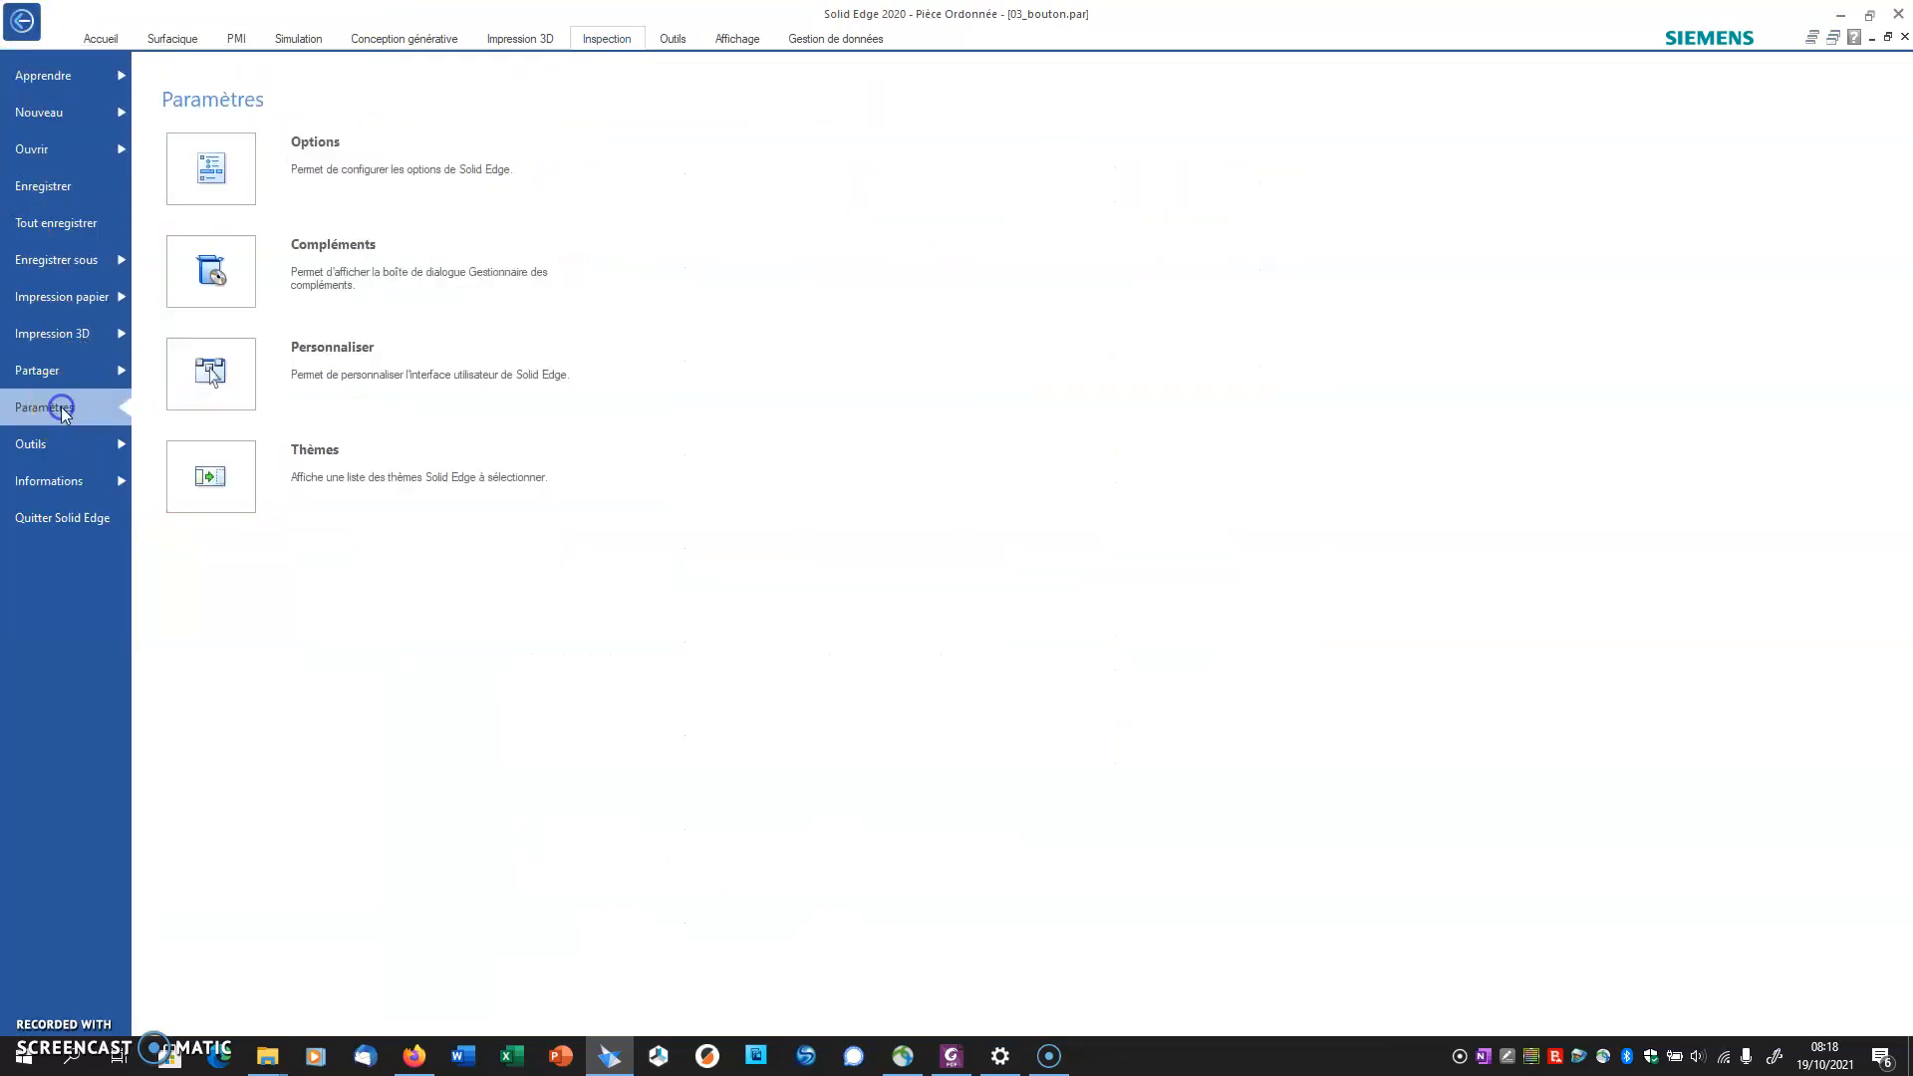
left_click(254, 175)
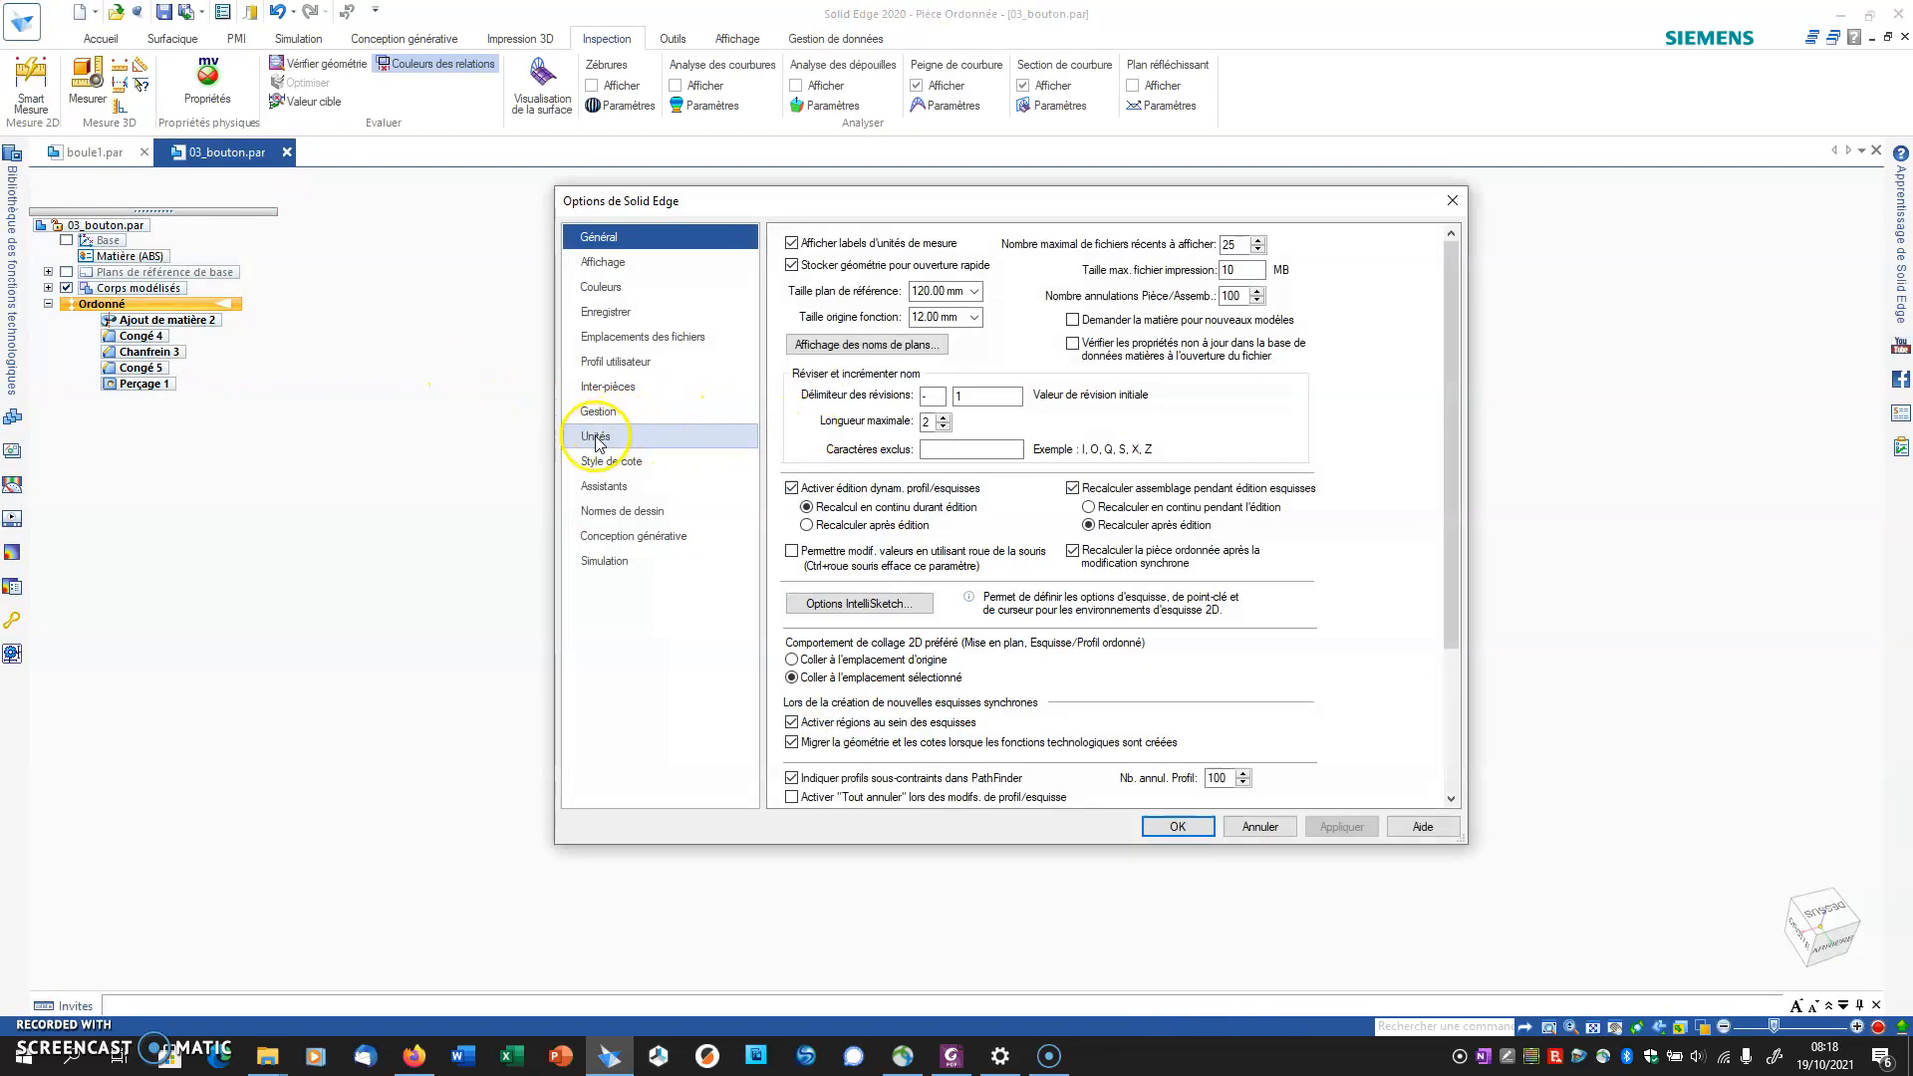
left_click(595, 441)
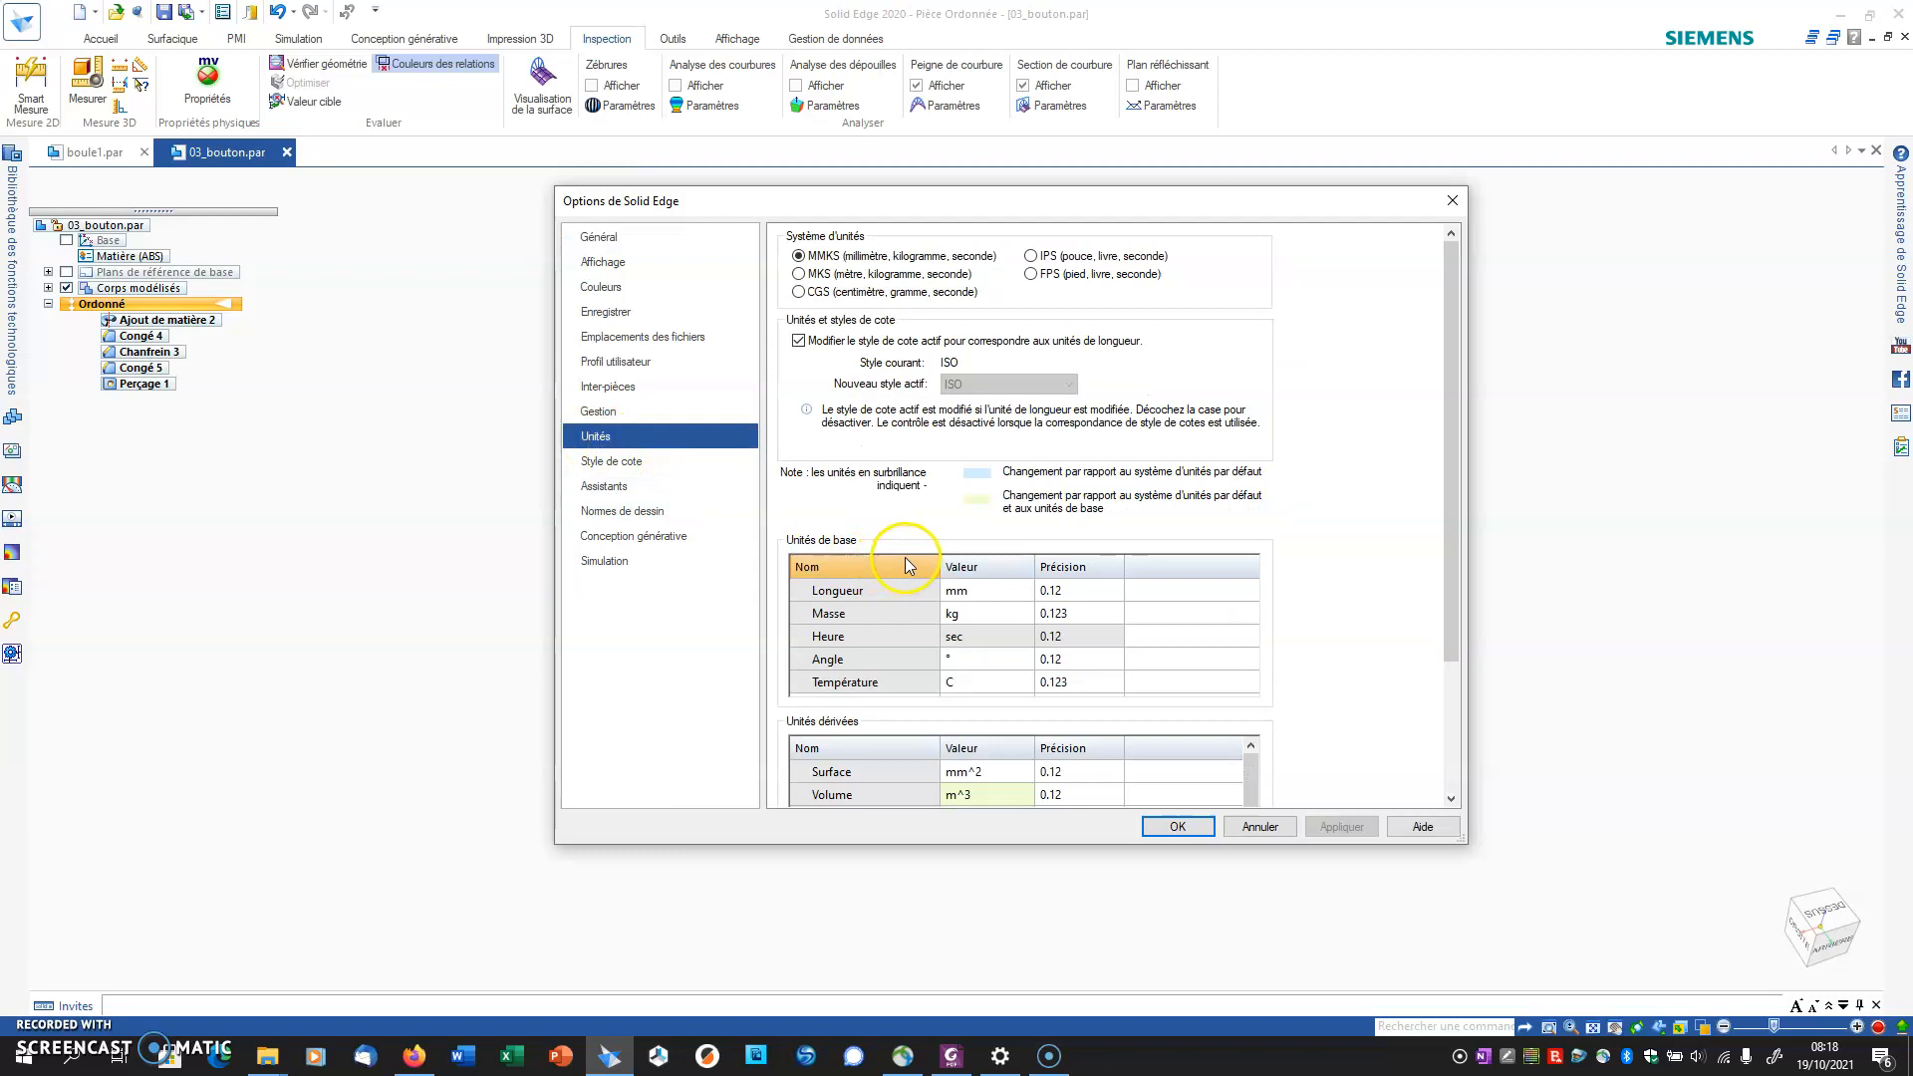
left_click(991, 612)
left_click(991, 613)
left_click(991, 650)
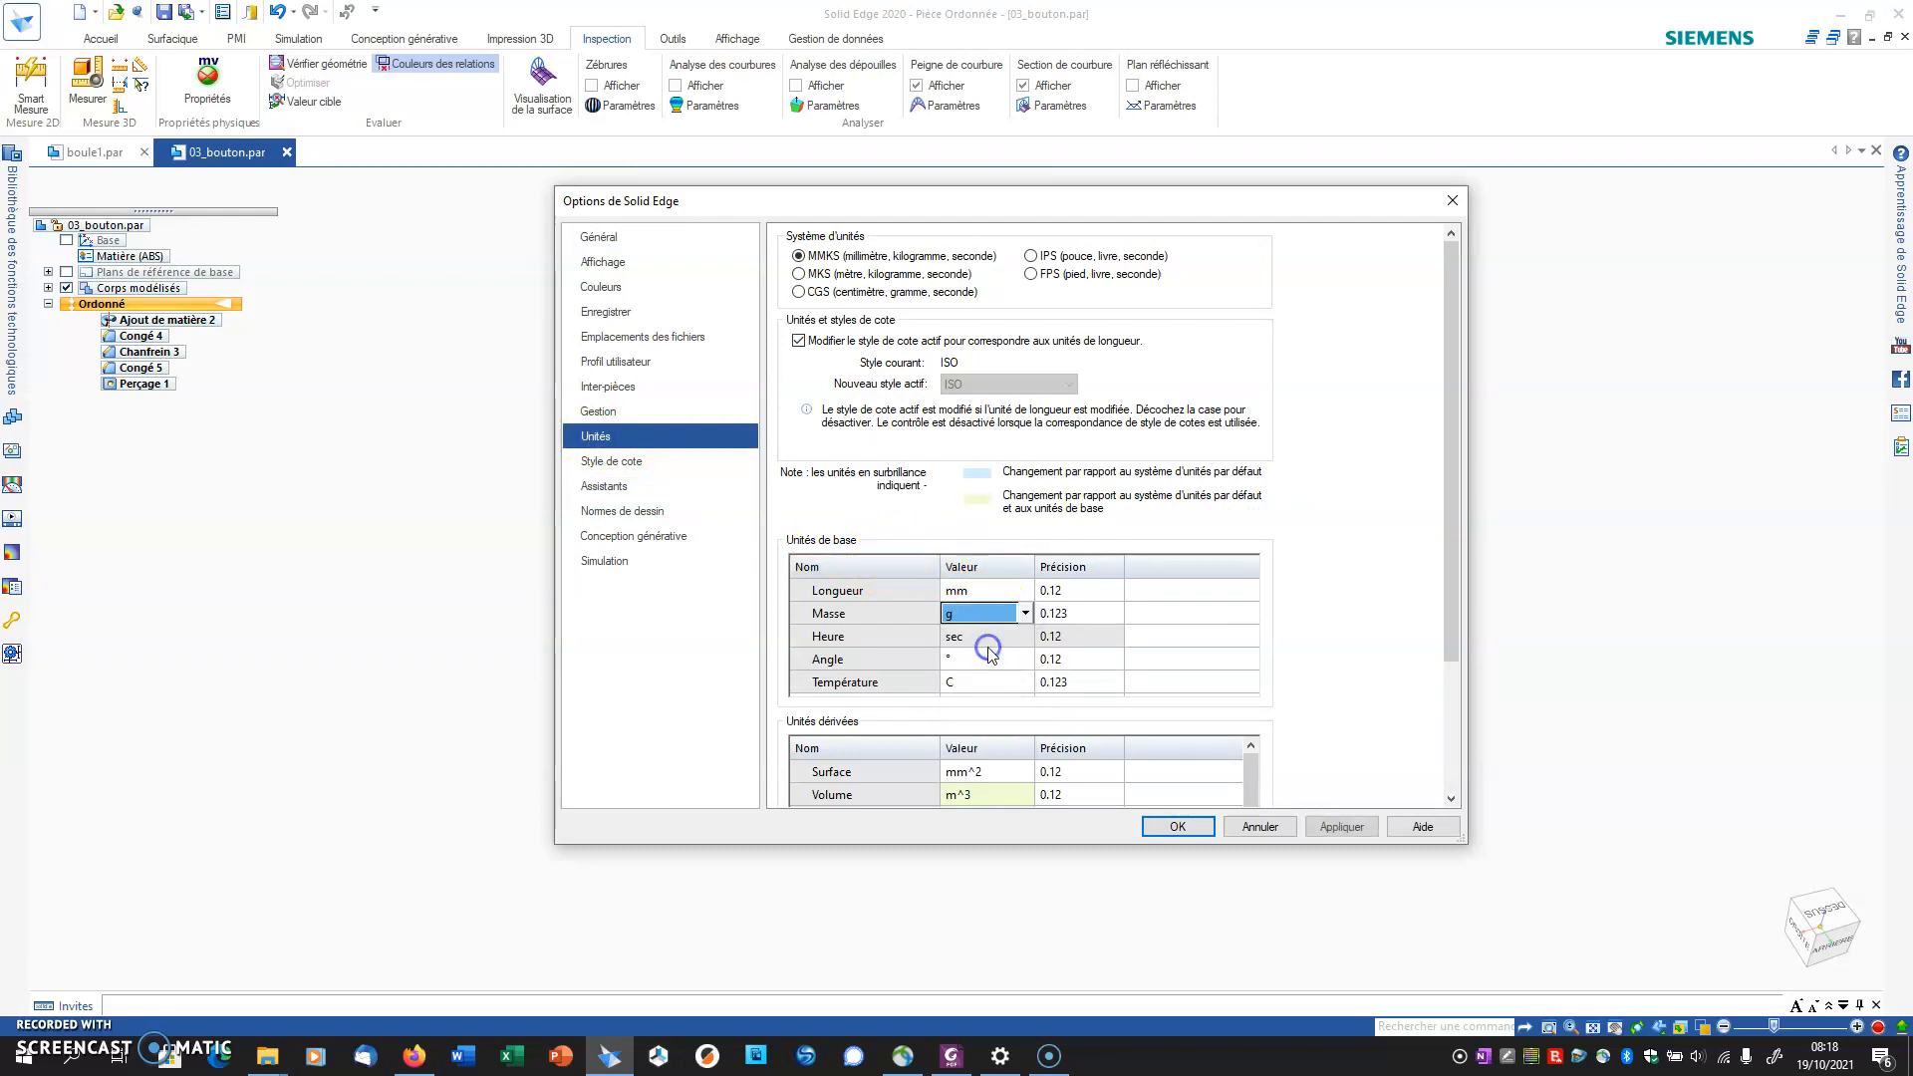
left_click(992, 794)
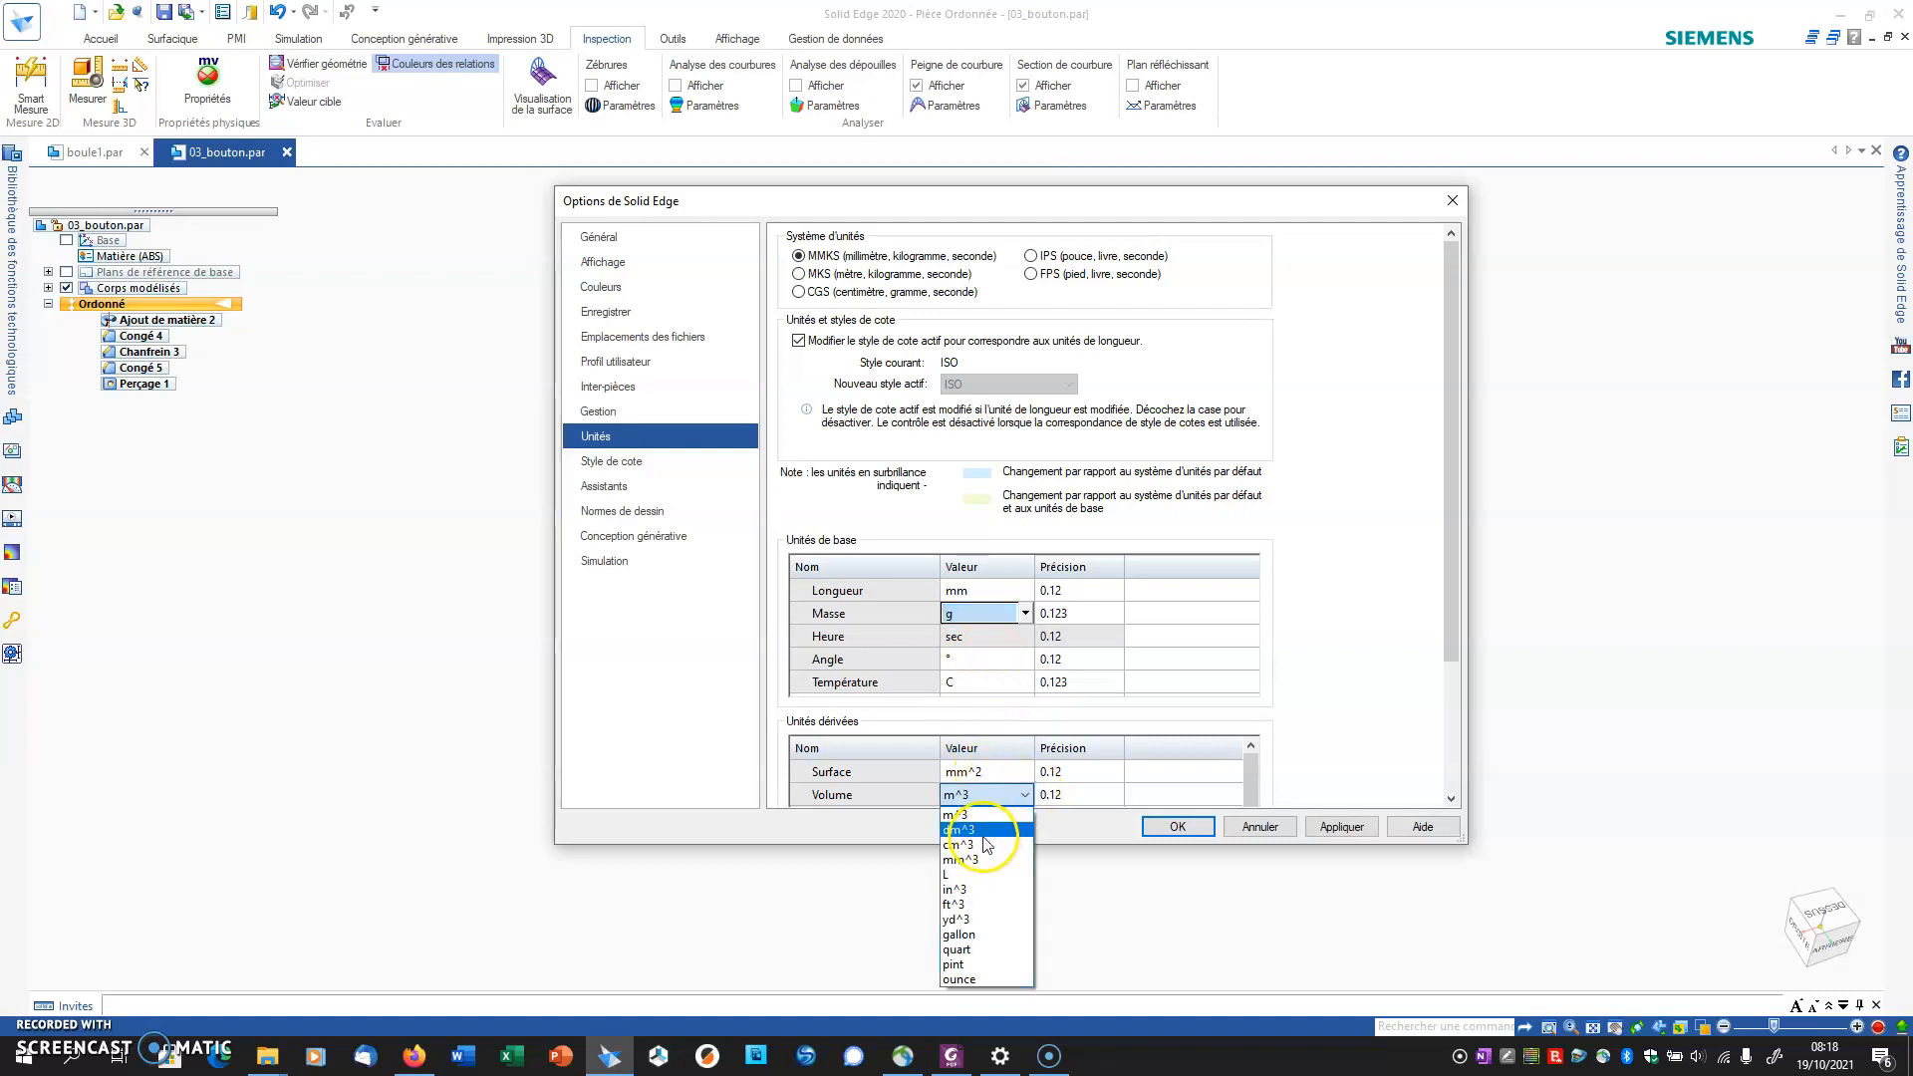
left_click(982, 846)
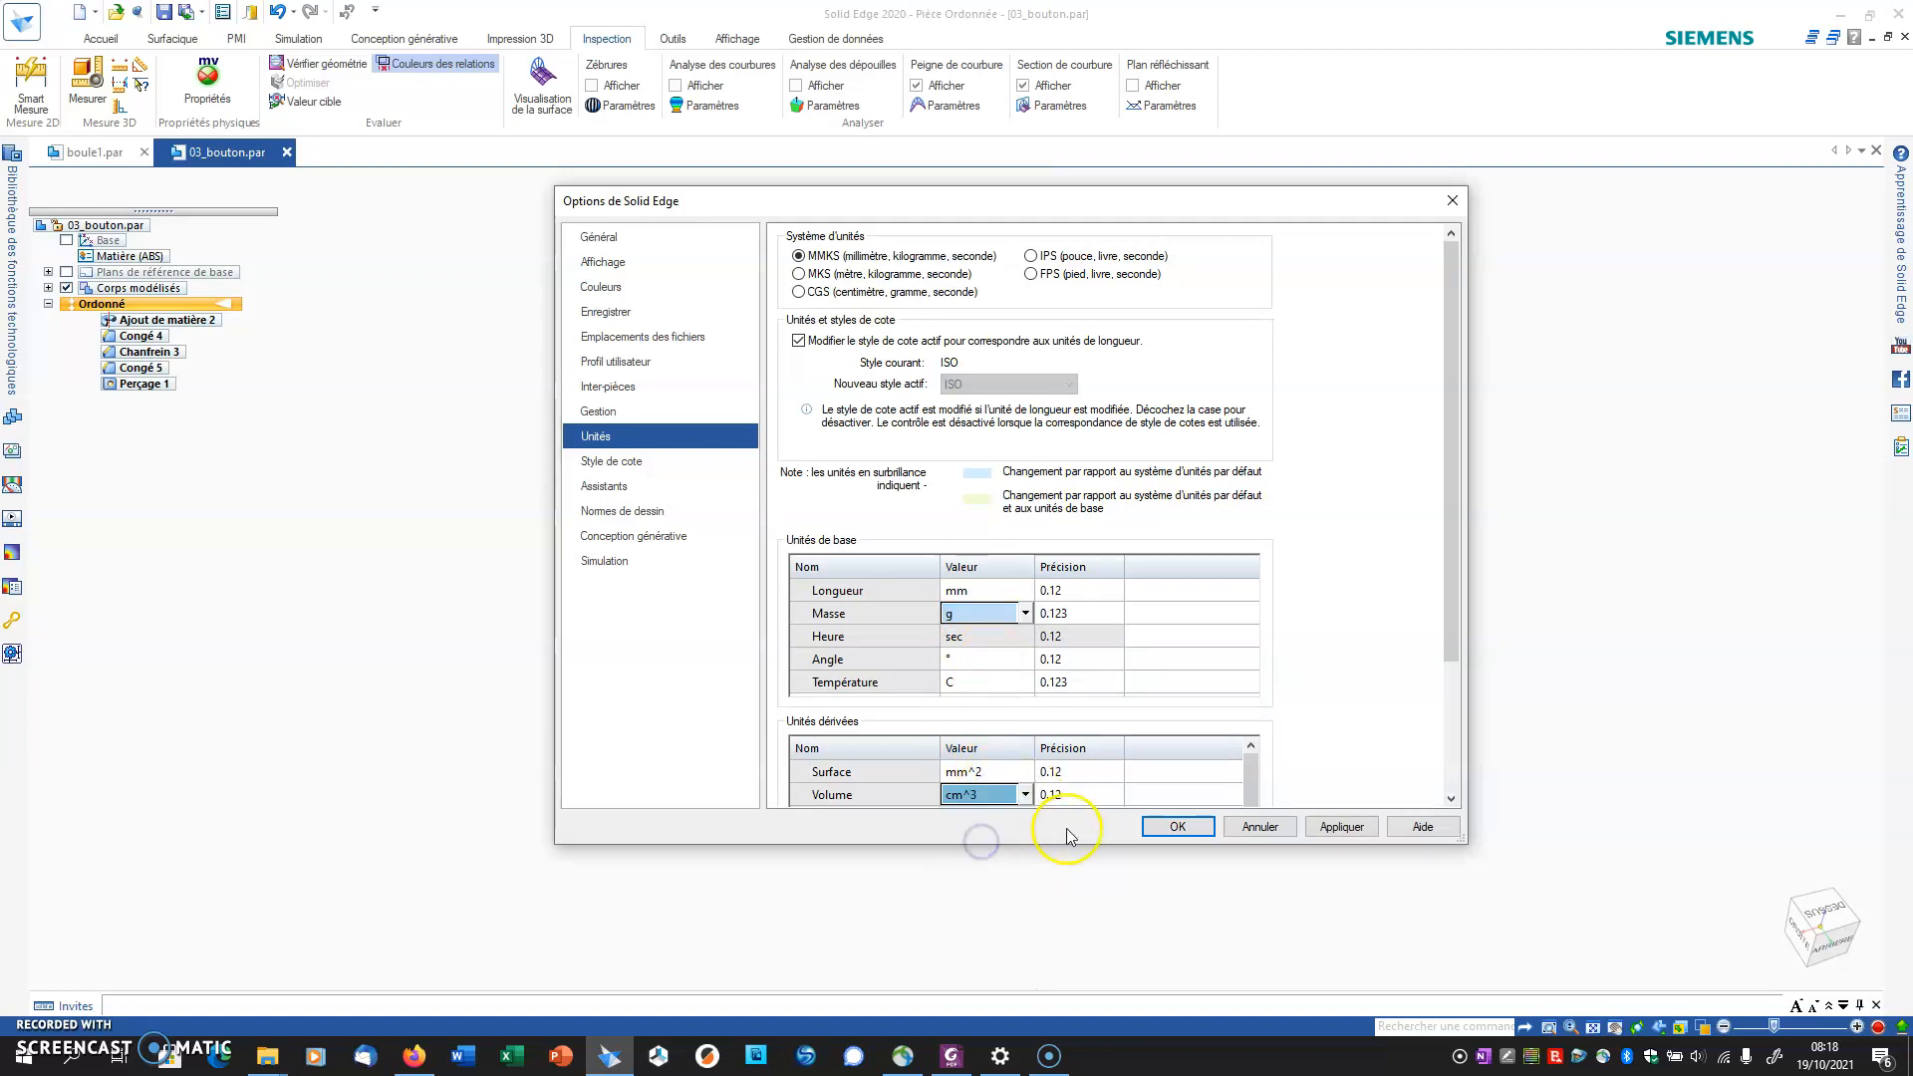
left_click(1166, 825)
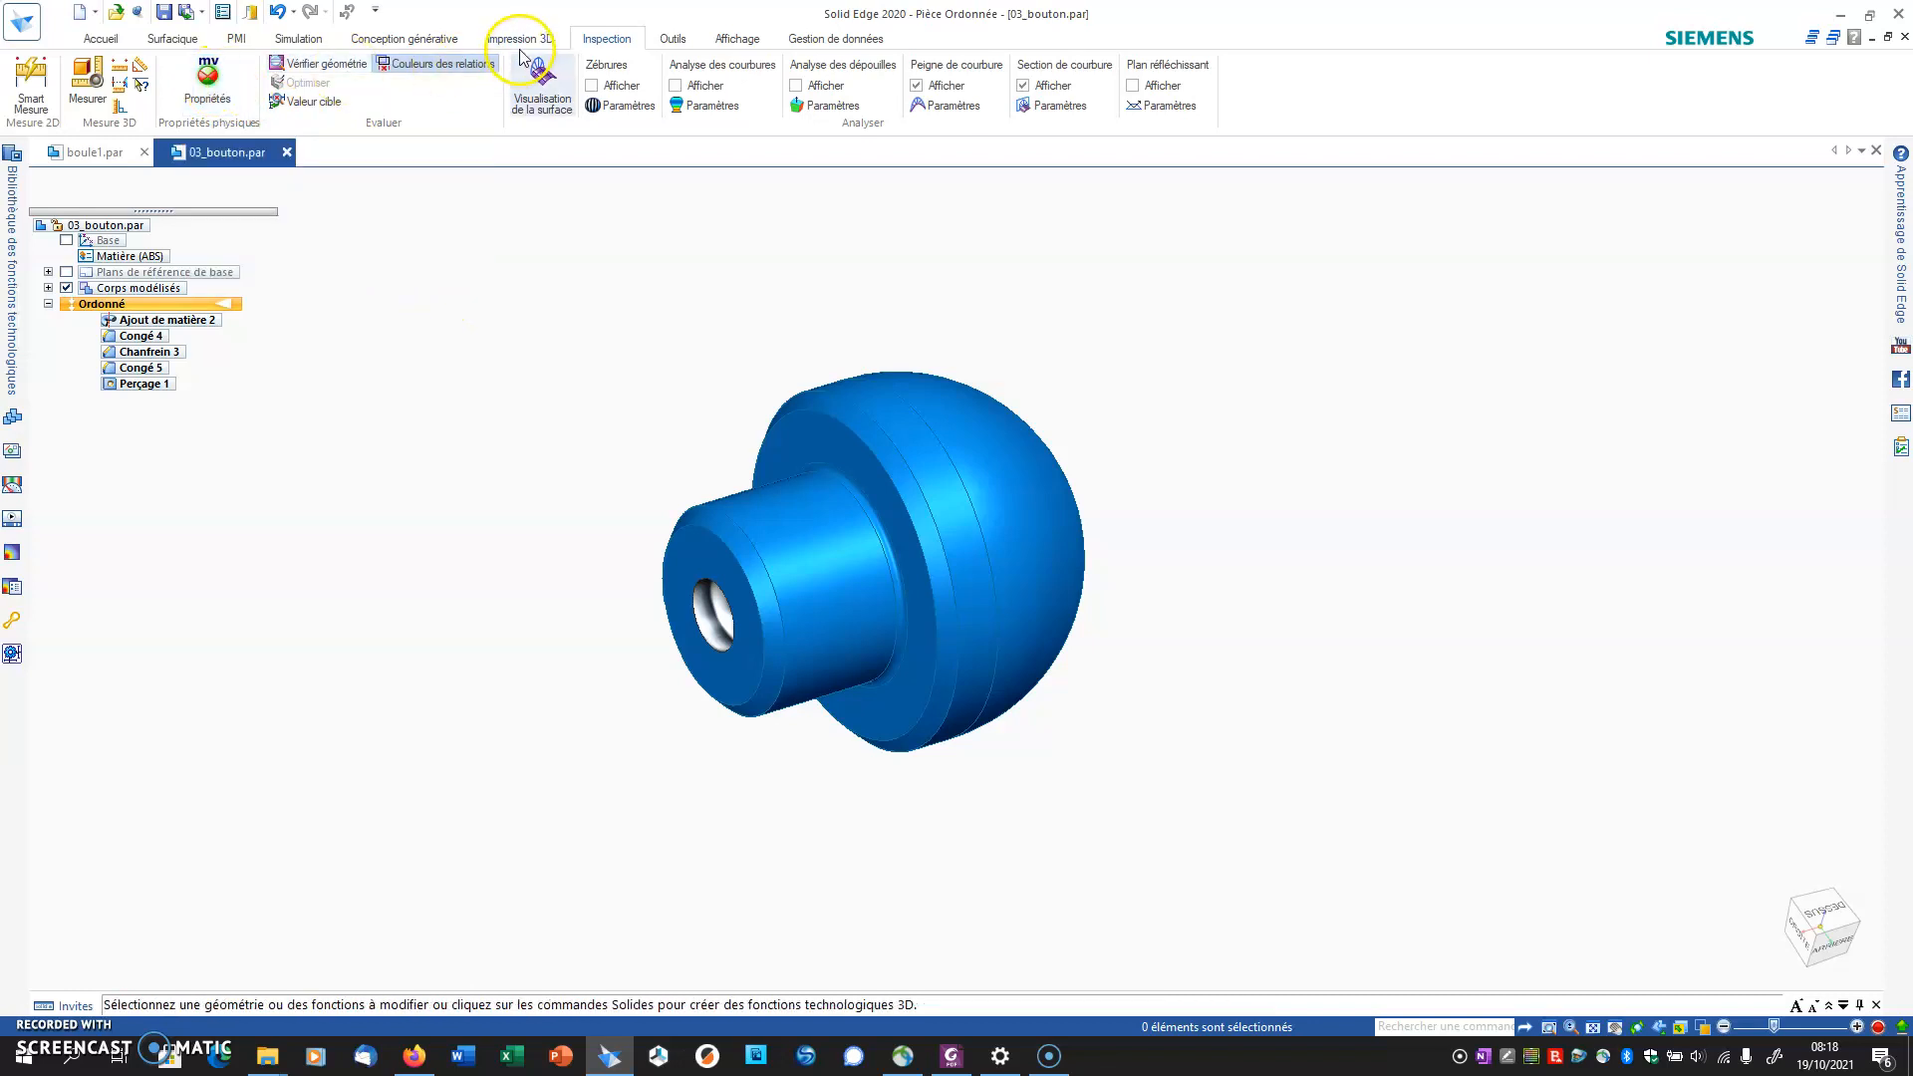
Step: Recheck the ABS part's mass and volume in its physical properties using the new units
left_click(211, 82)
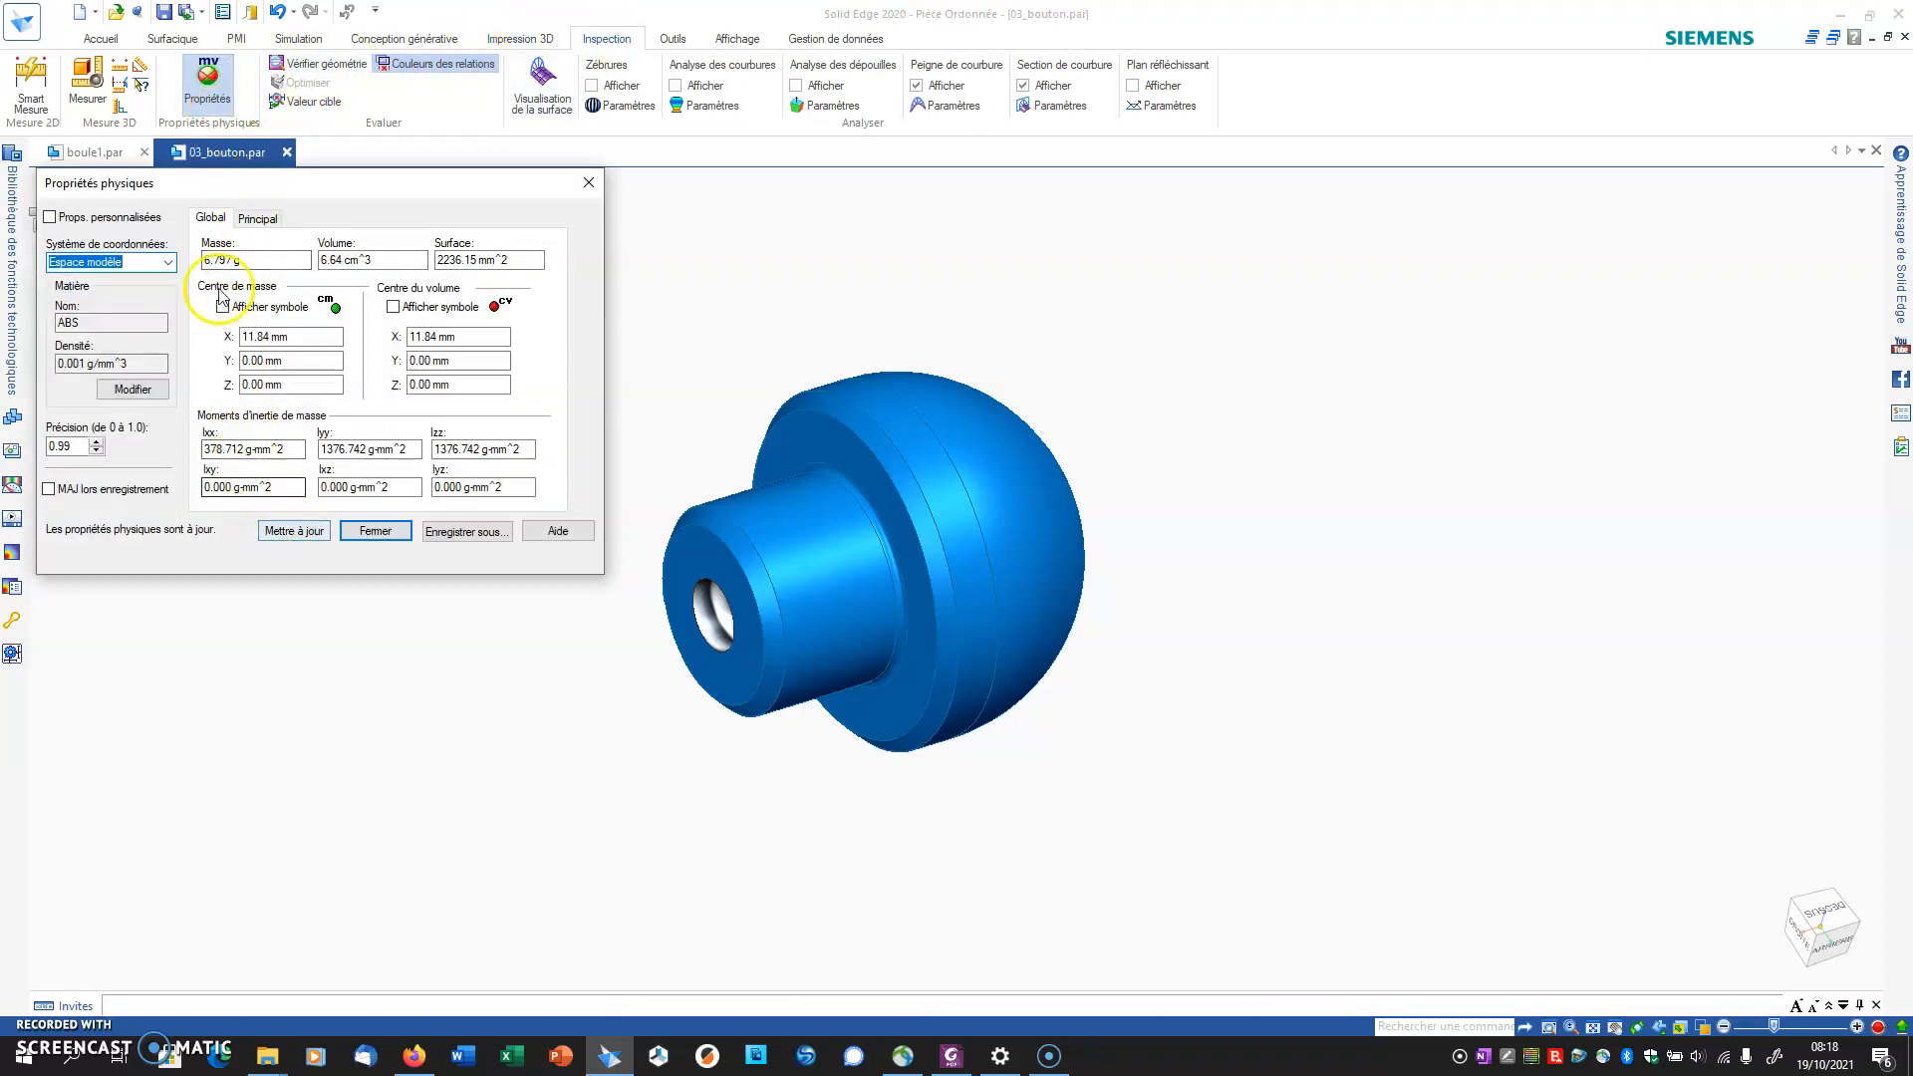
left_click(256, 263)
left_click(327, 260)
left_click(341, 260)
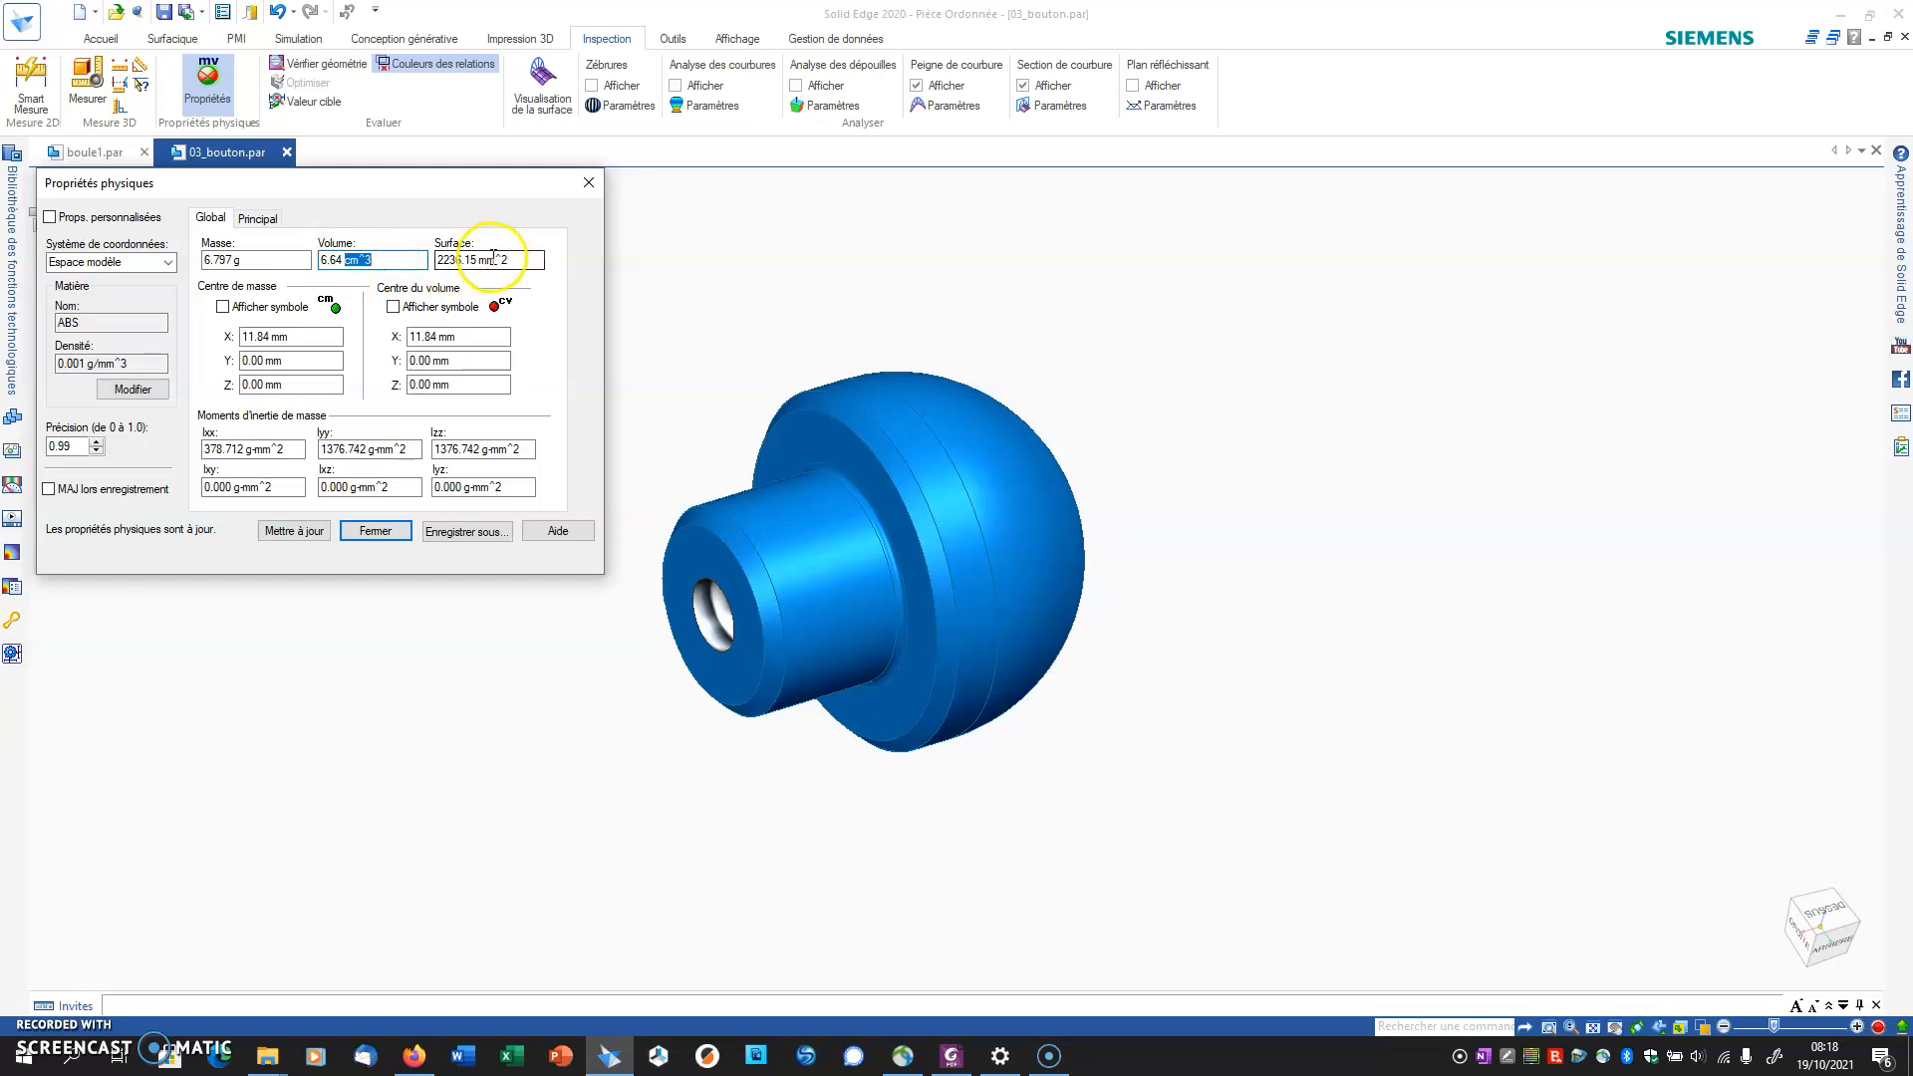
left_click(371, 532)
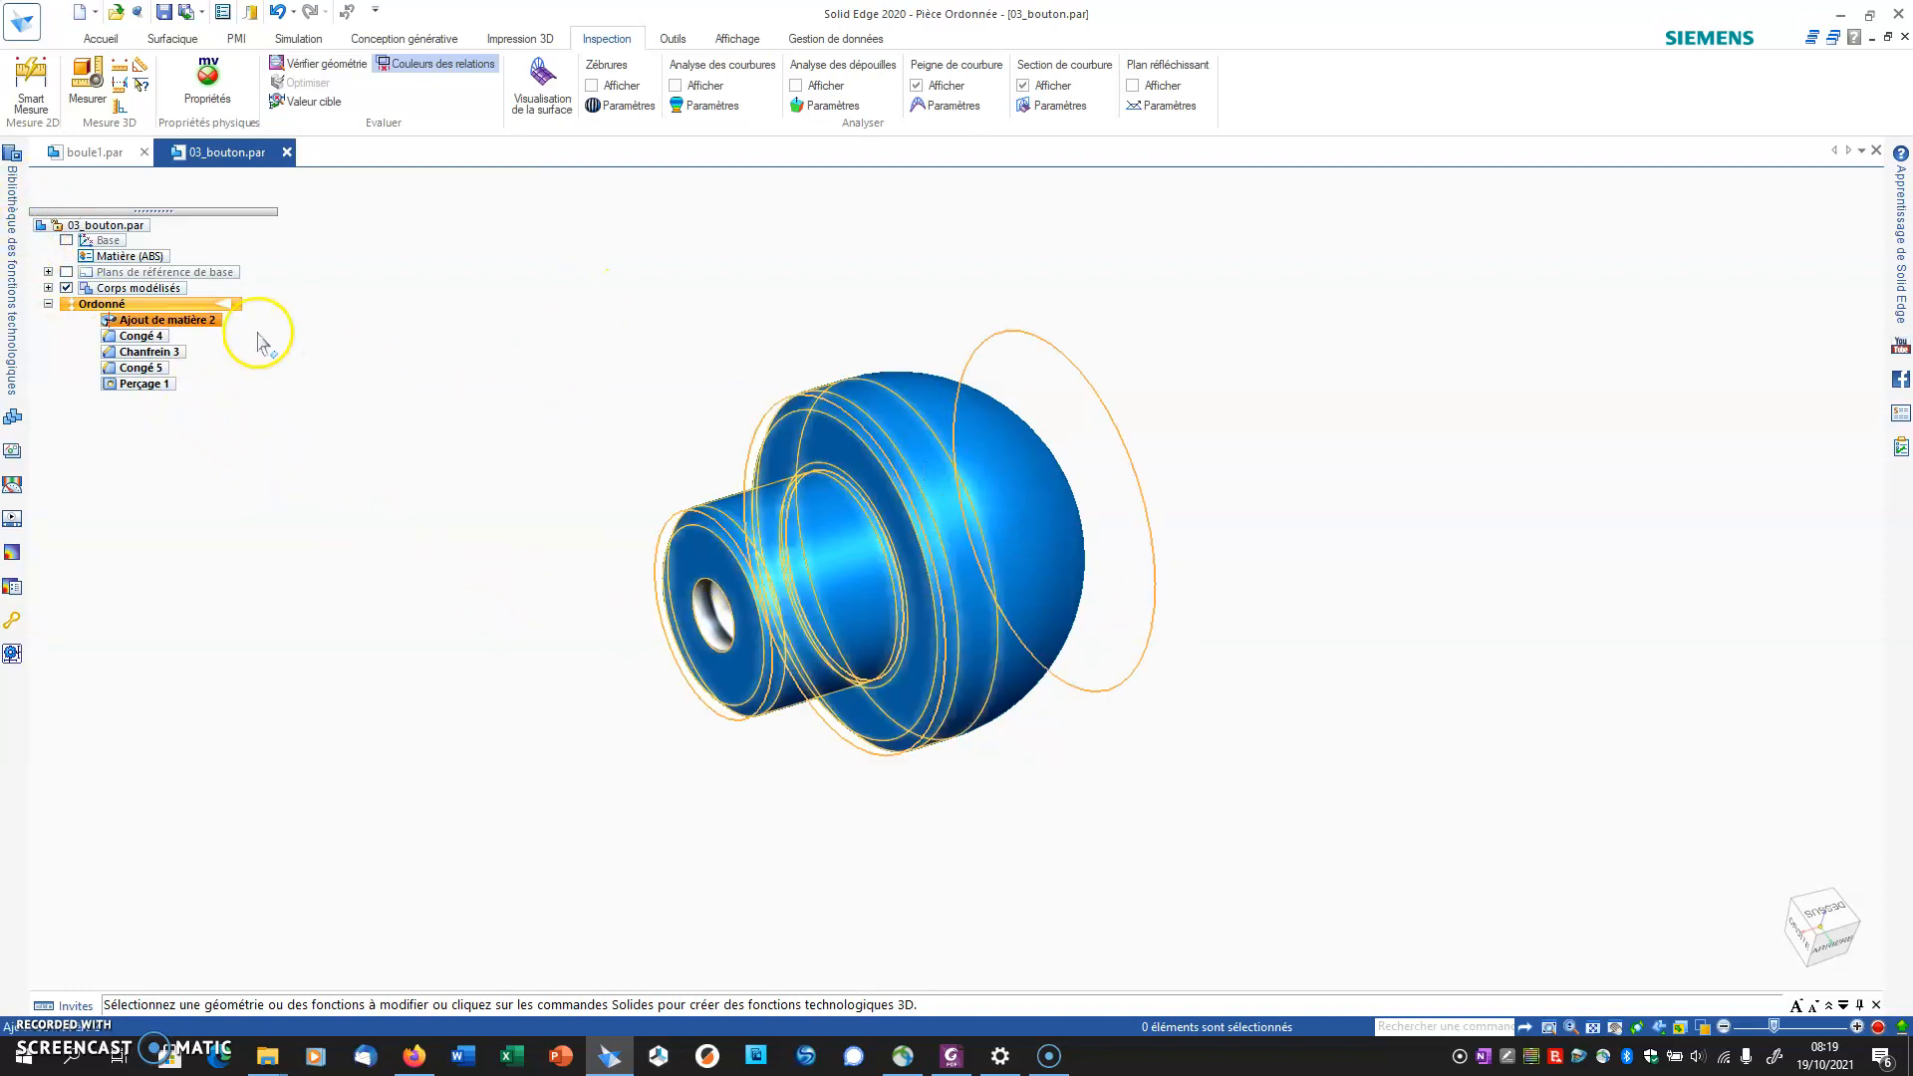
Step: Open the material database and examine the properties, face style and fill style of Acier S235 among the steels
left_click(22, 20)
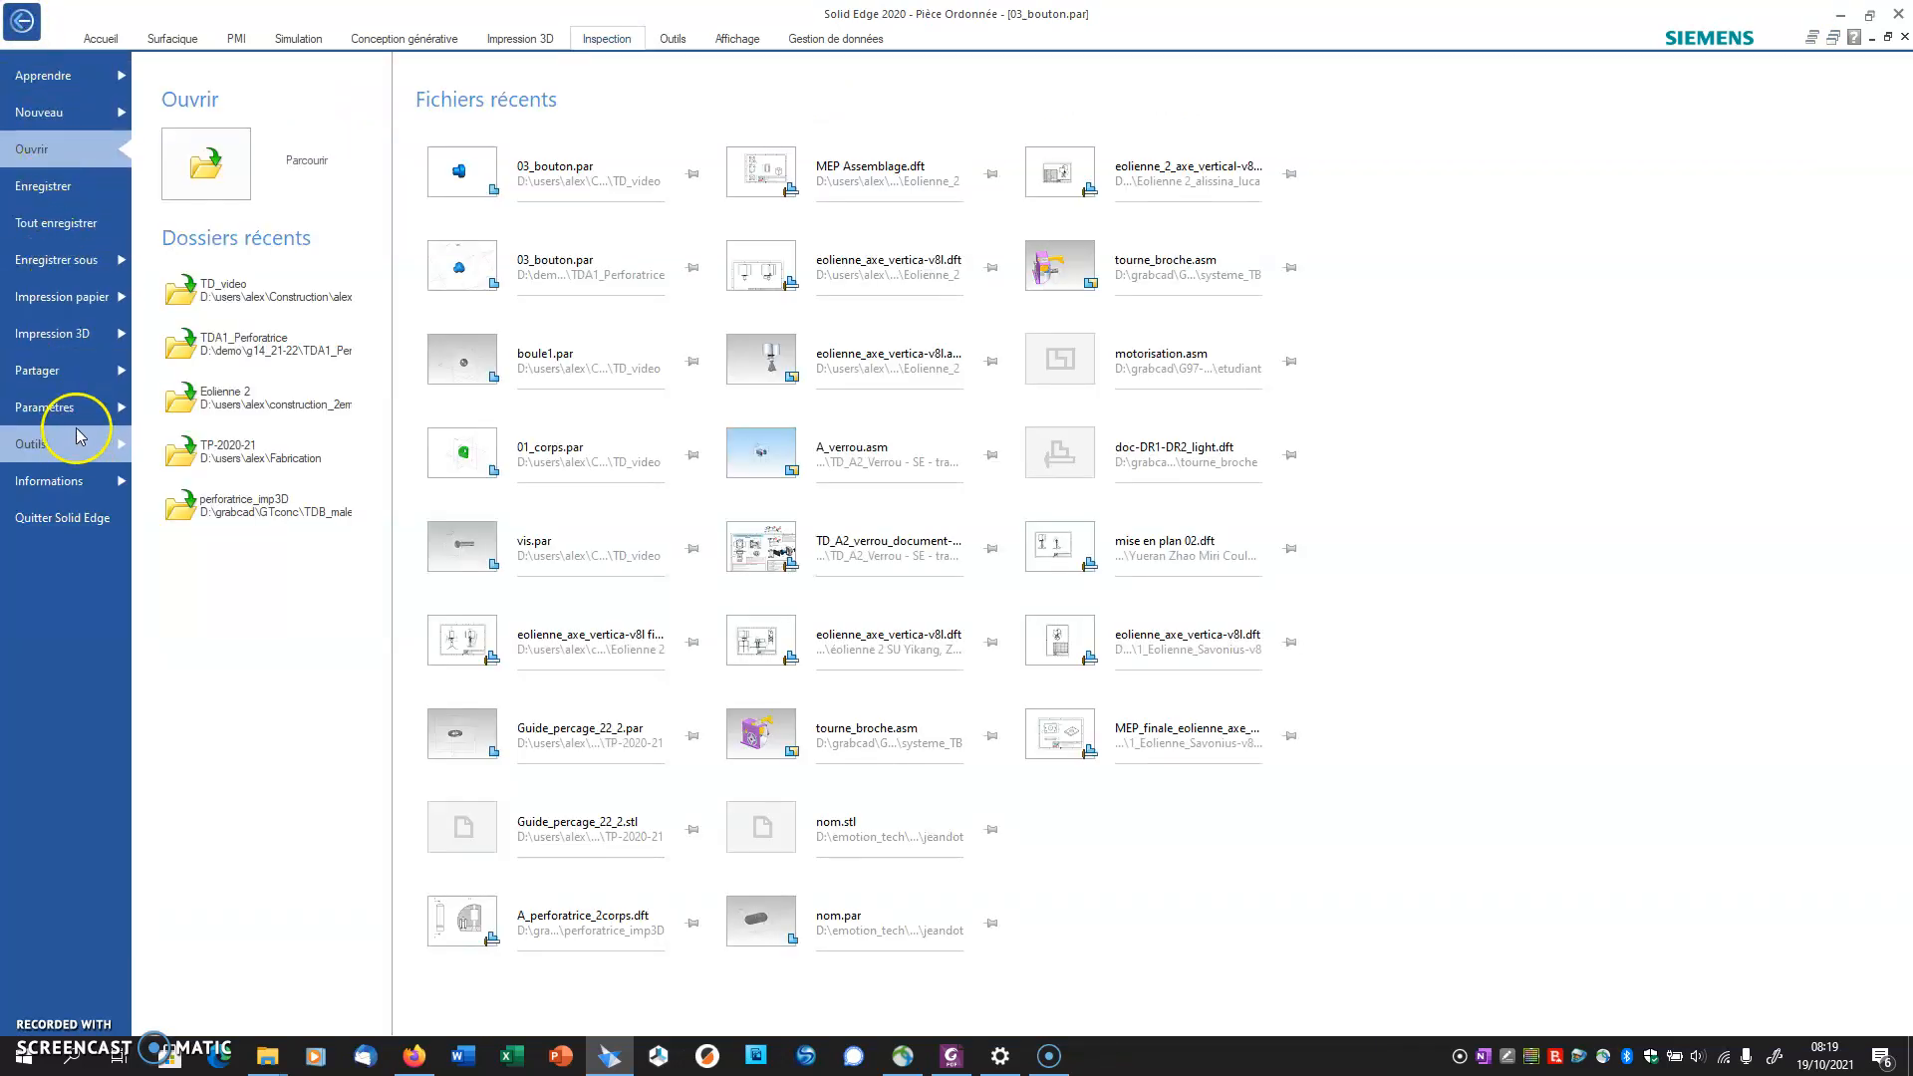
left_click(72, 486)
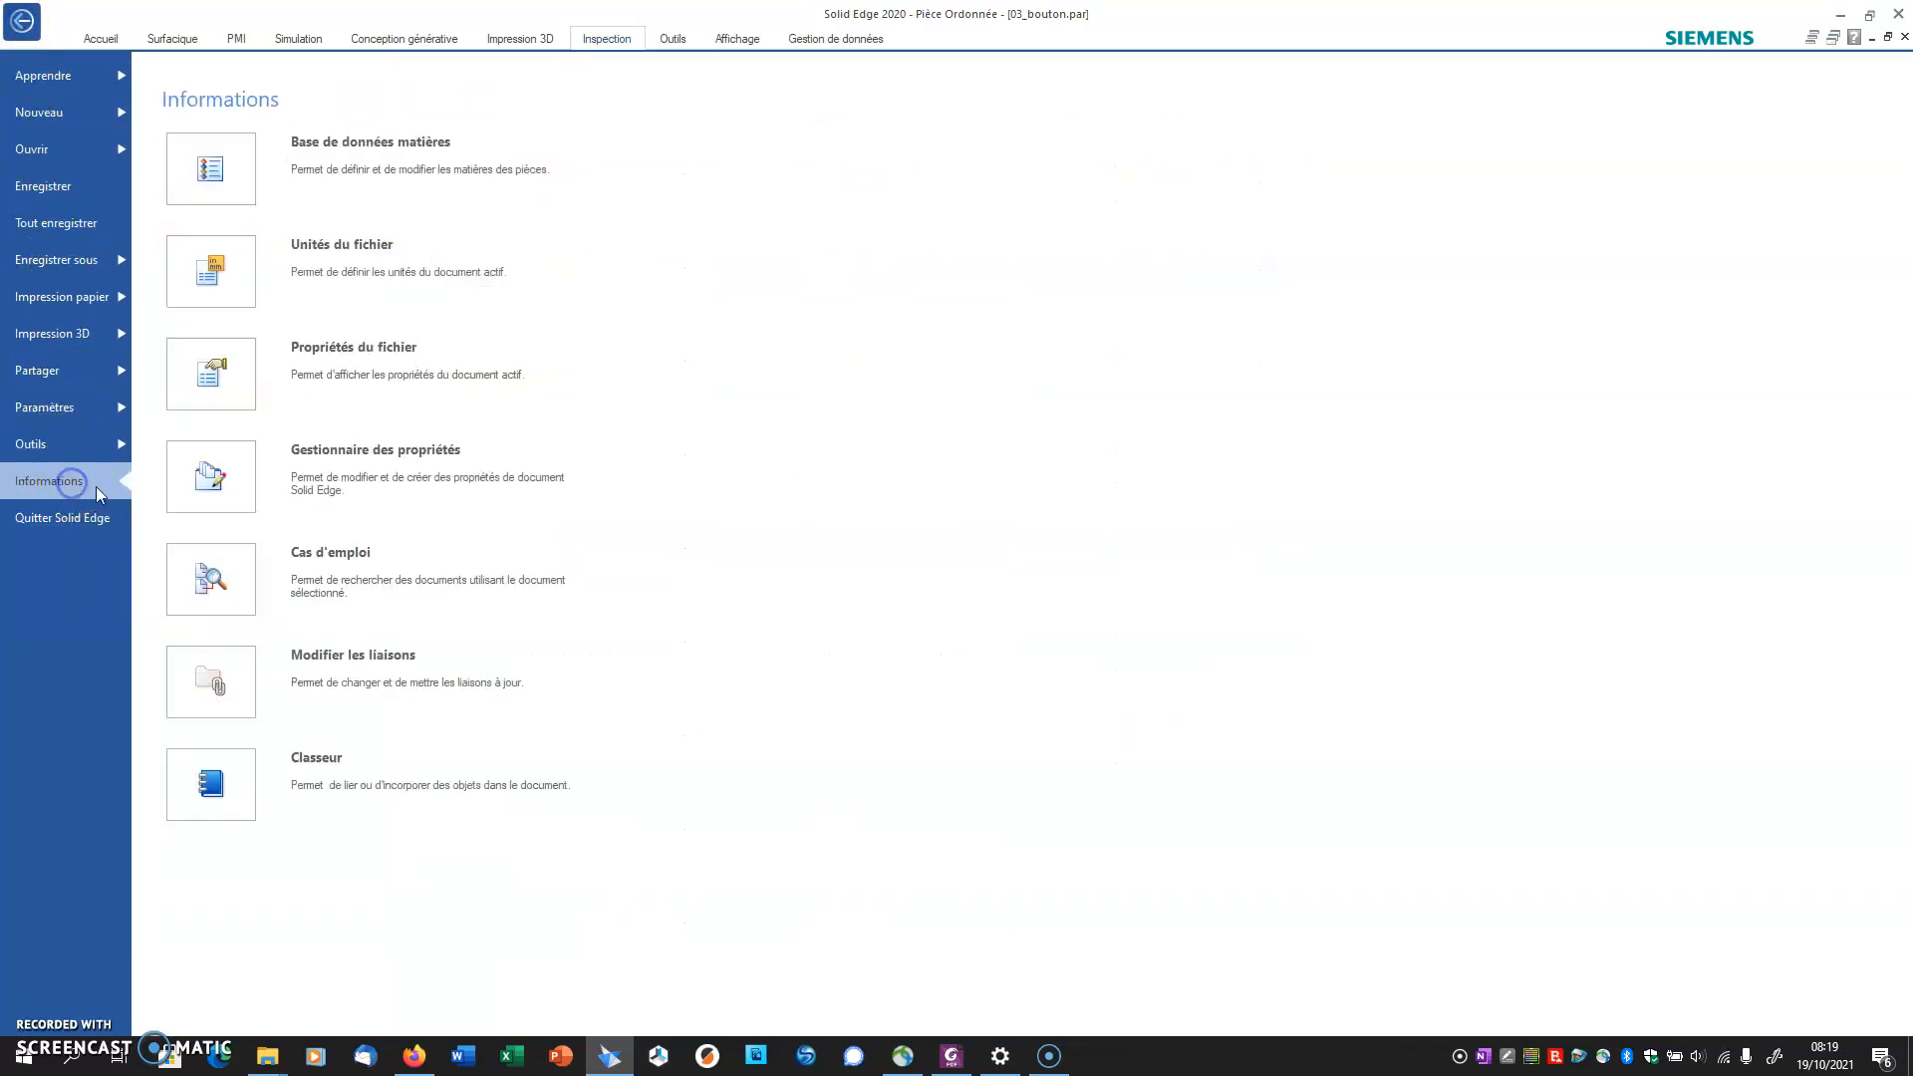
left_click(348, 177)
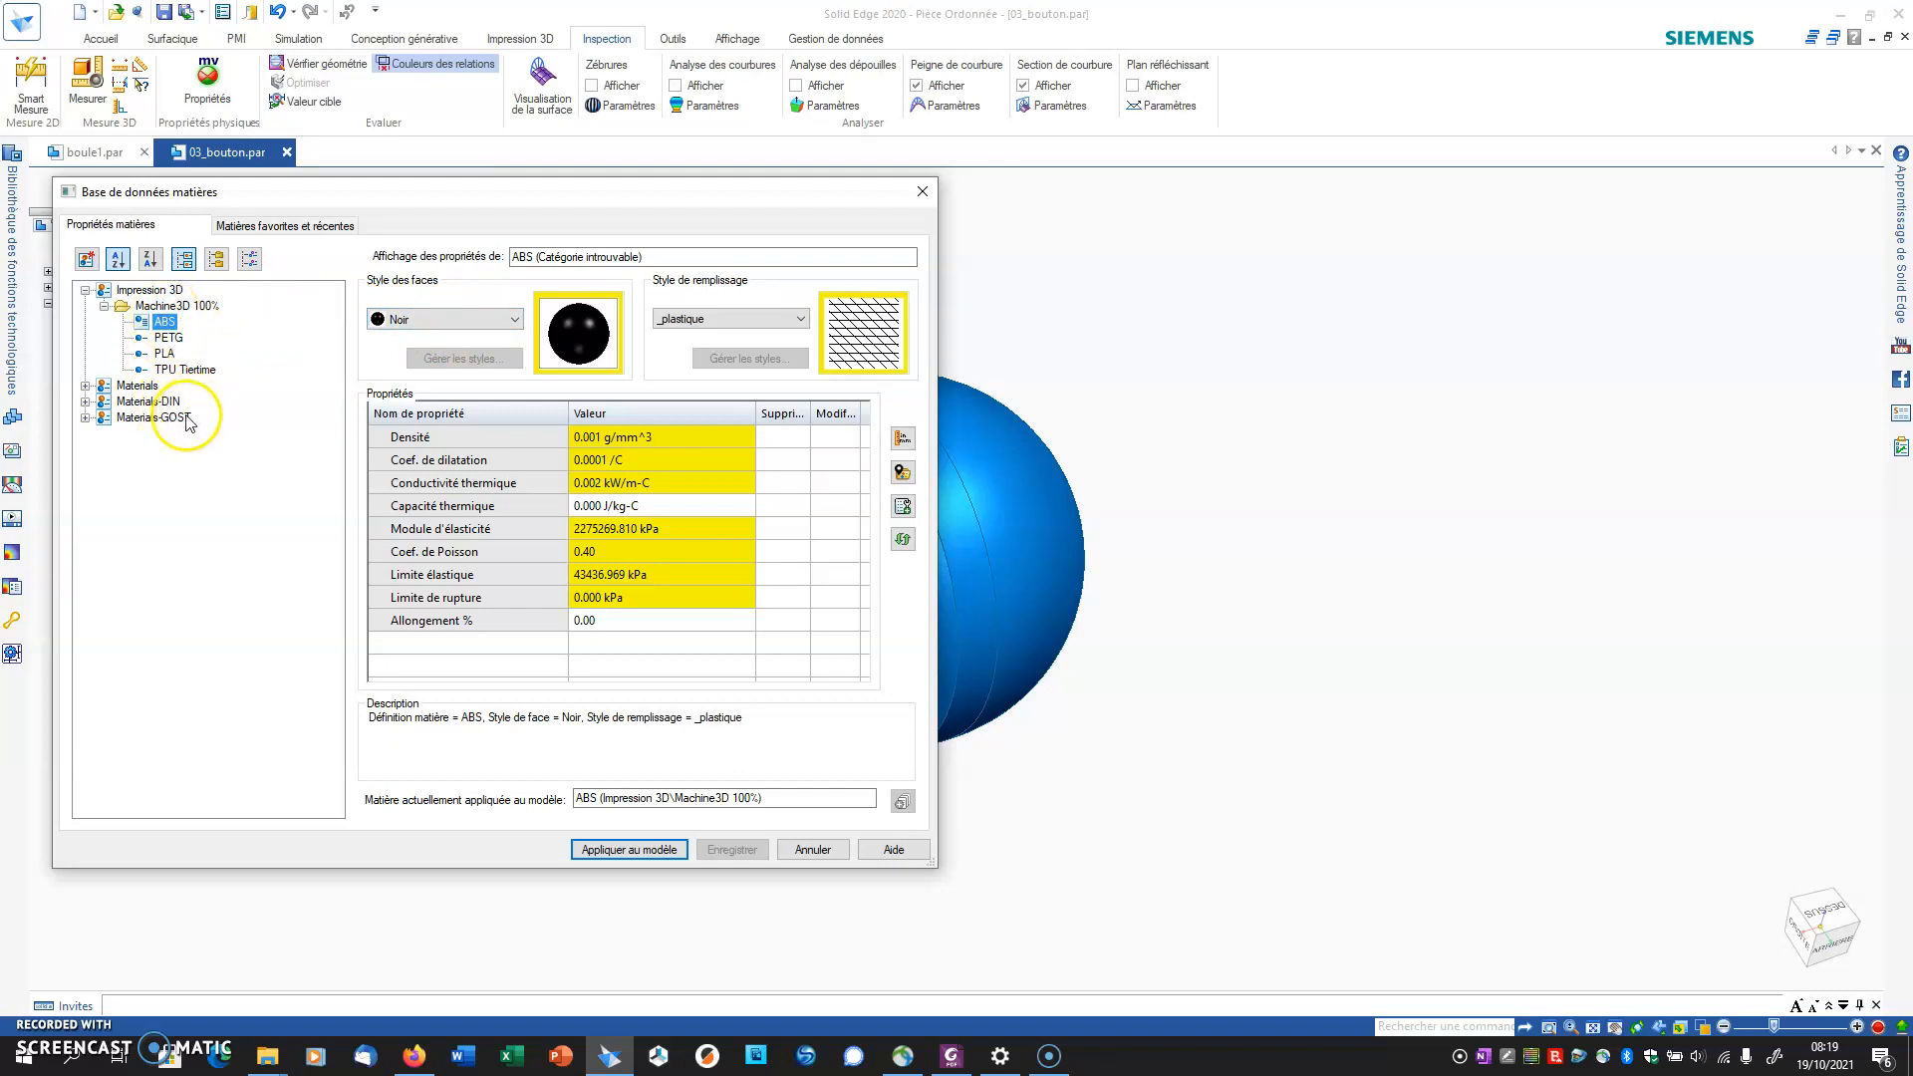
left_click(84, 386)
left_click(104, 402)
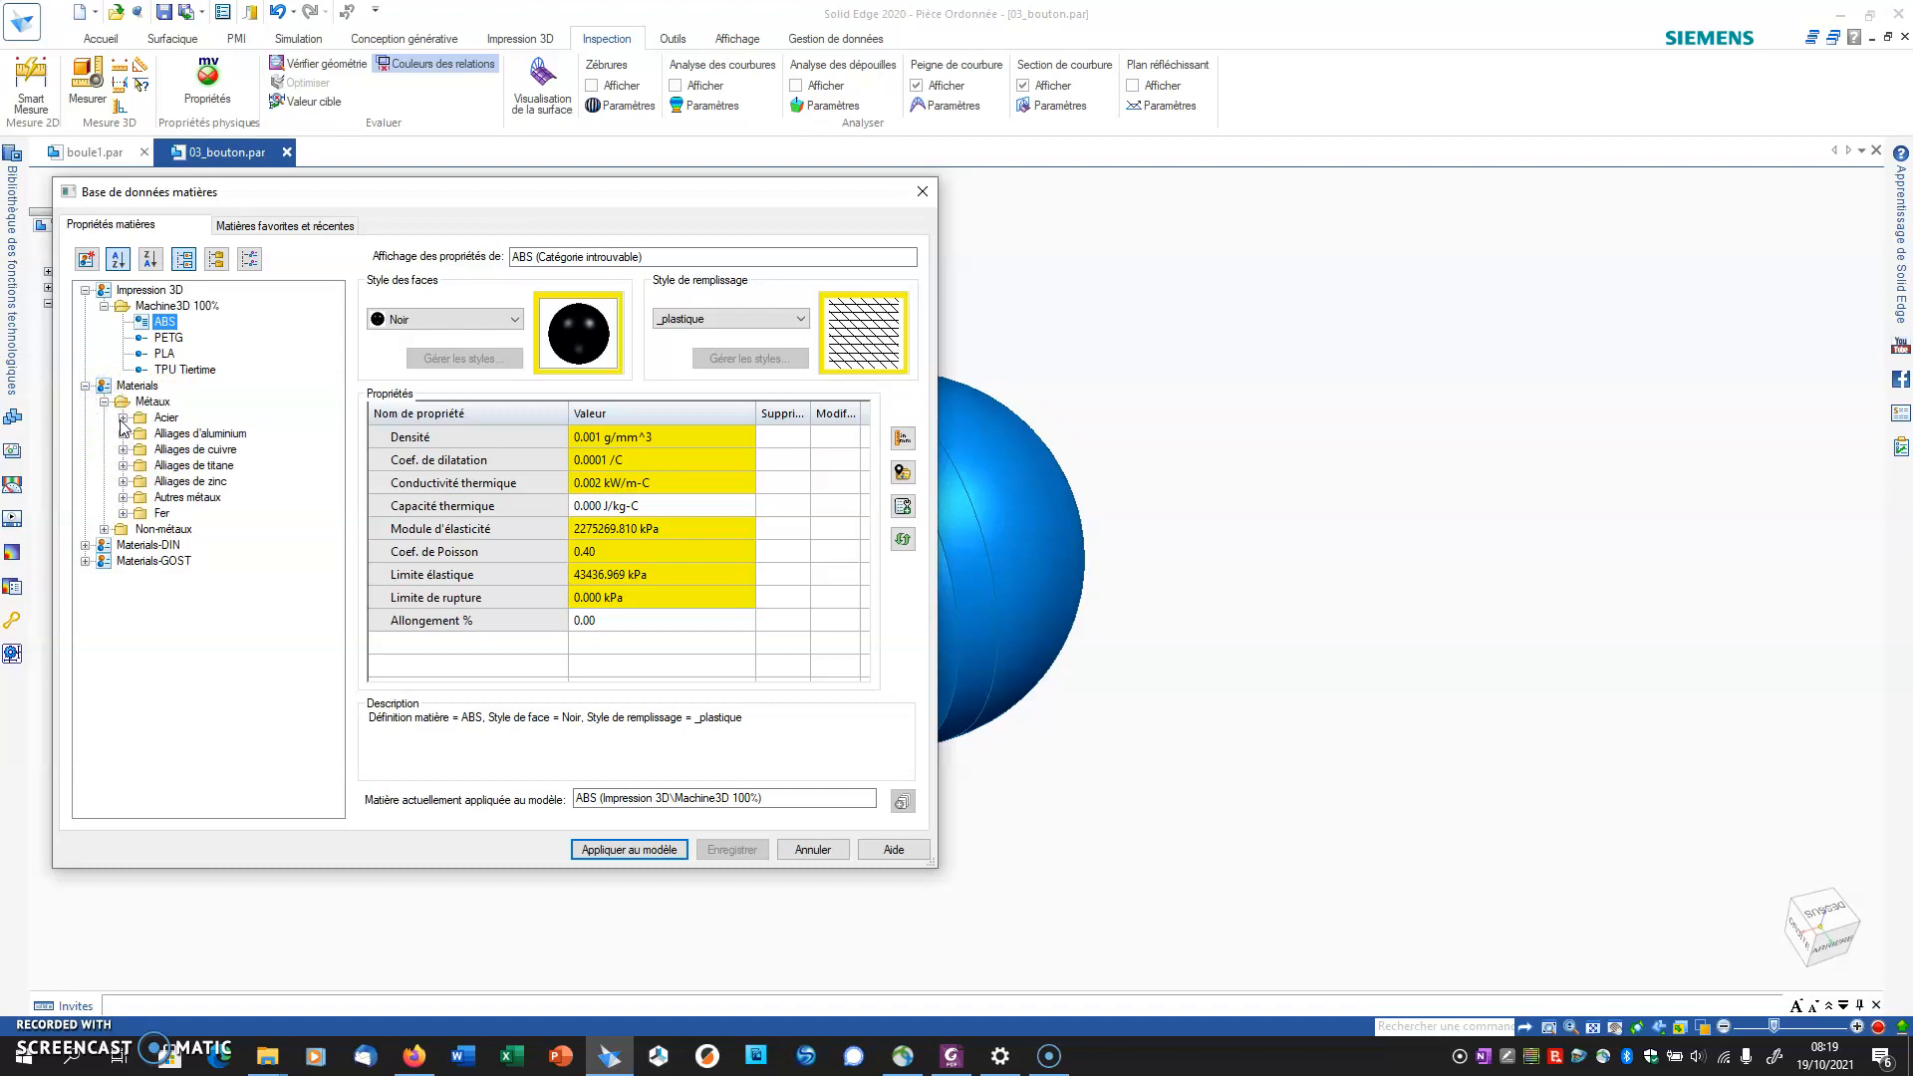
left_click(123, 419)
left_click(205, 433)
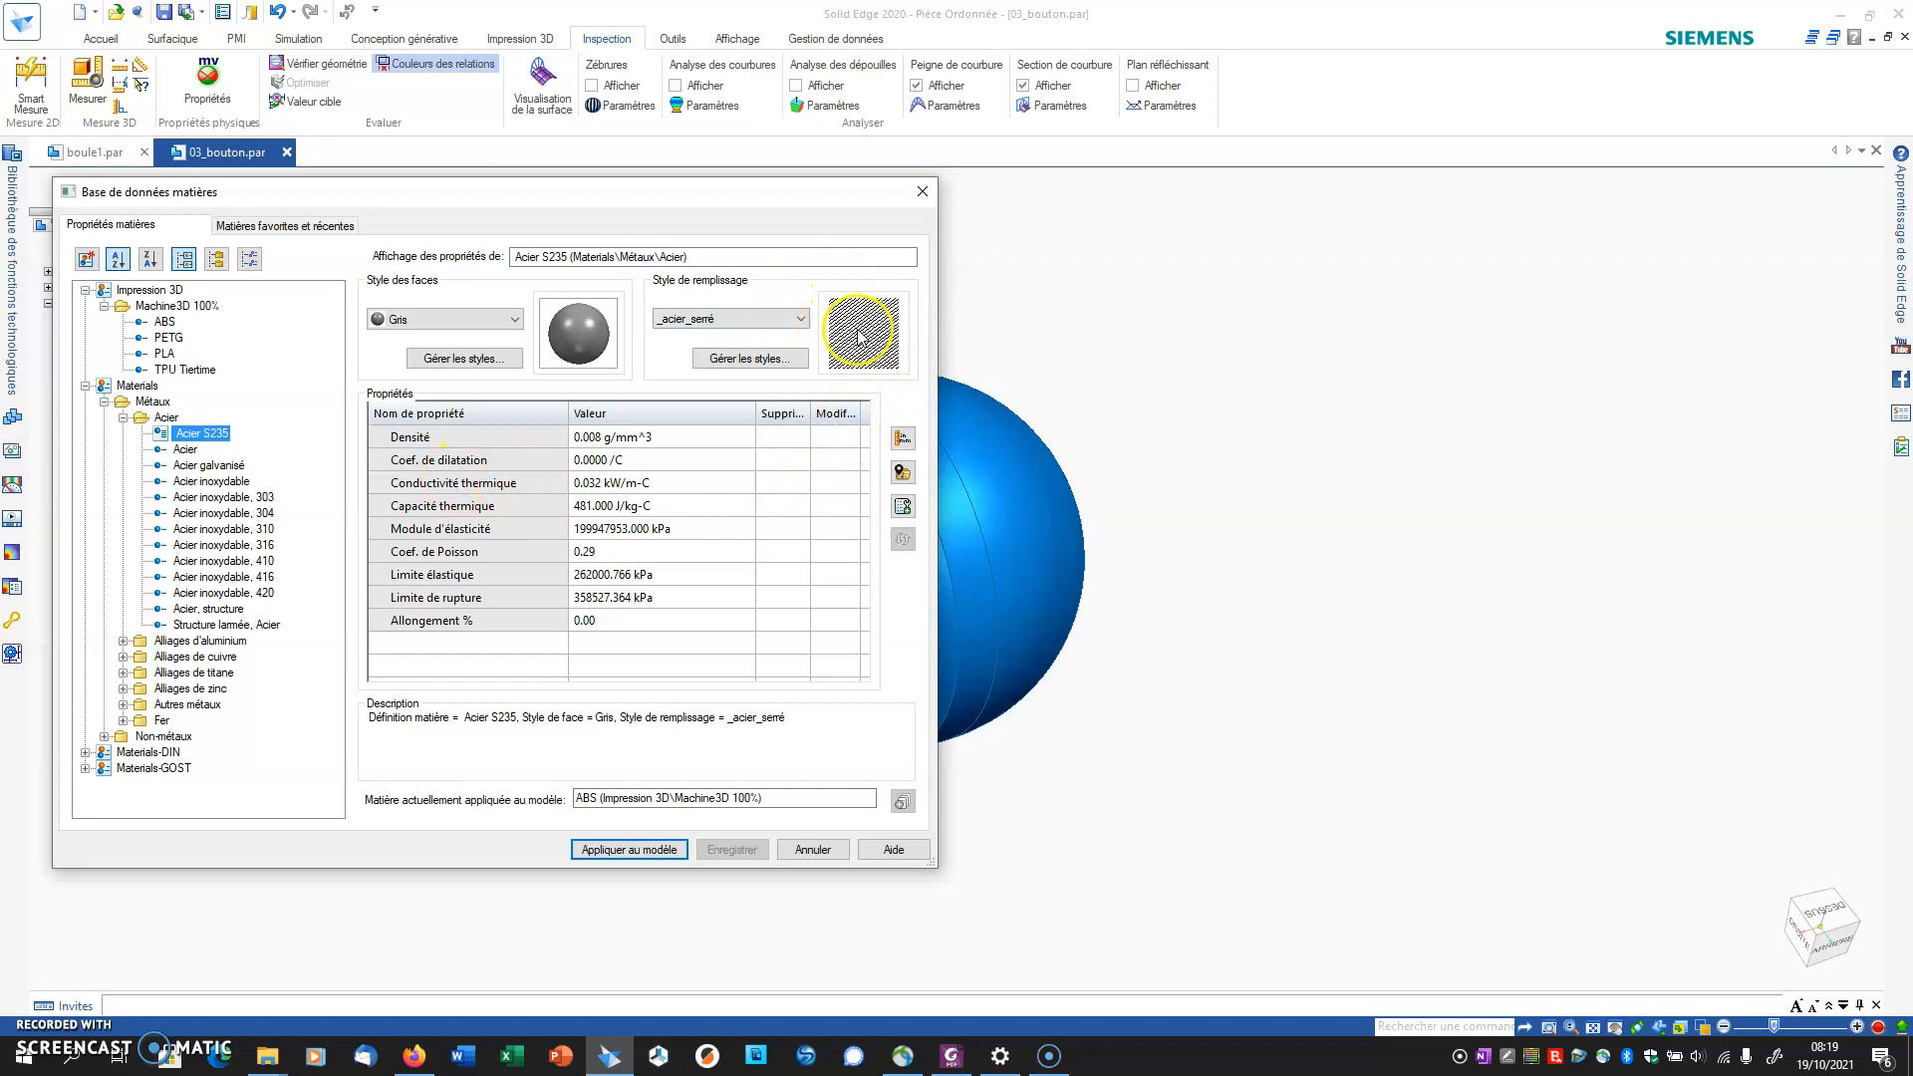
left_click(192, 437)
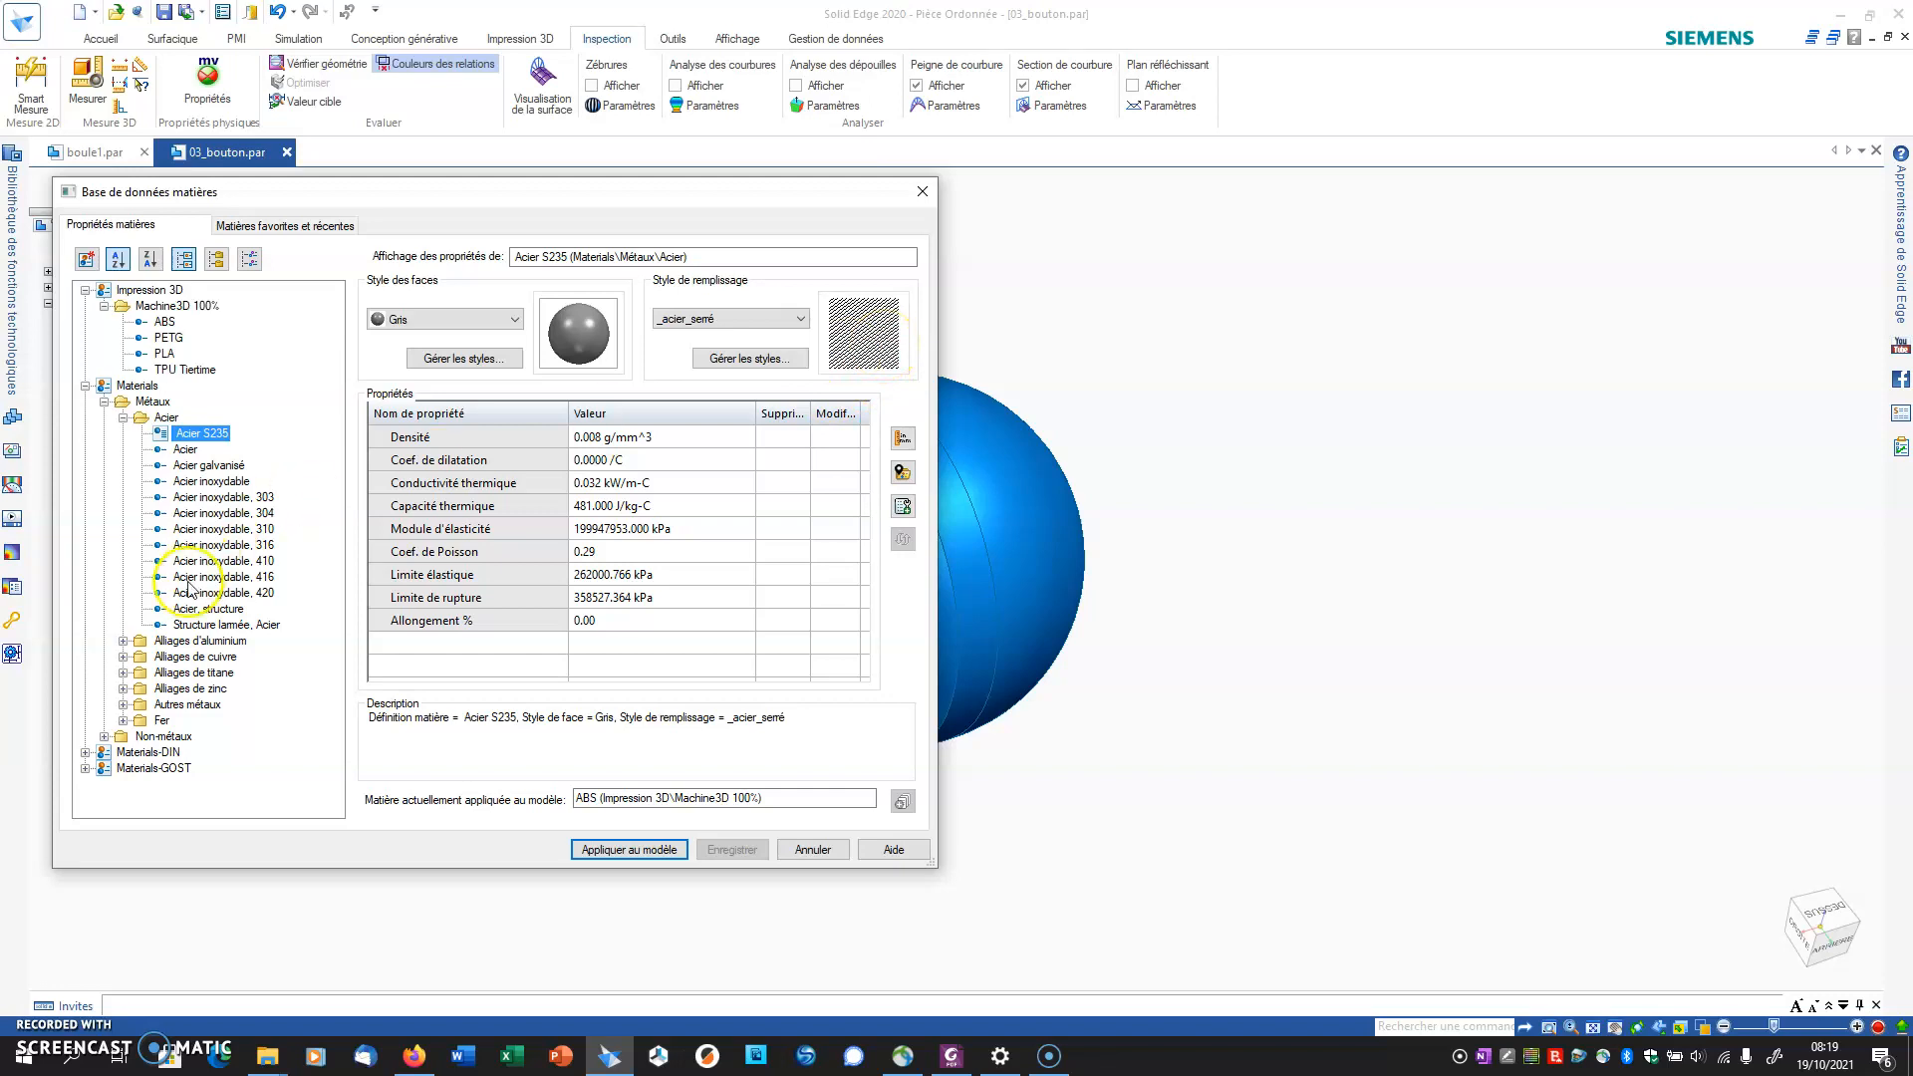
Step: Compare the properties and fill styles of Aluminium AU4G, 2024_T4 and the plastic Acrylique, haute performance
left_click(123, 641)
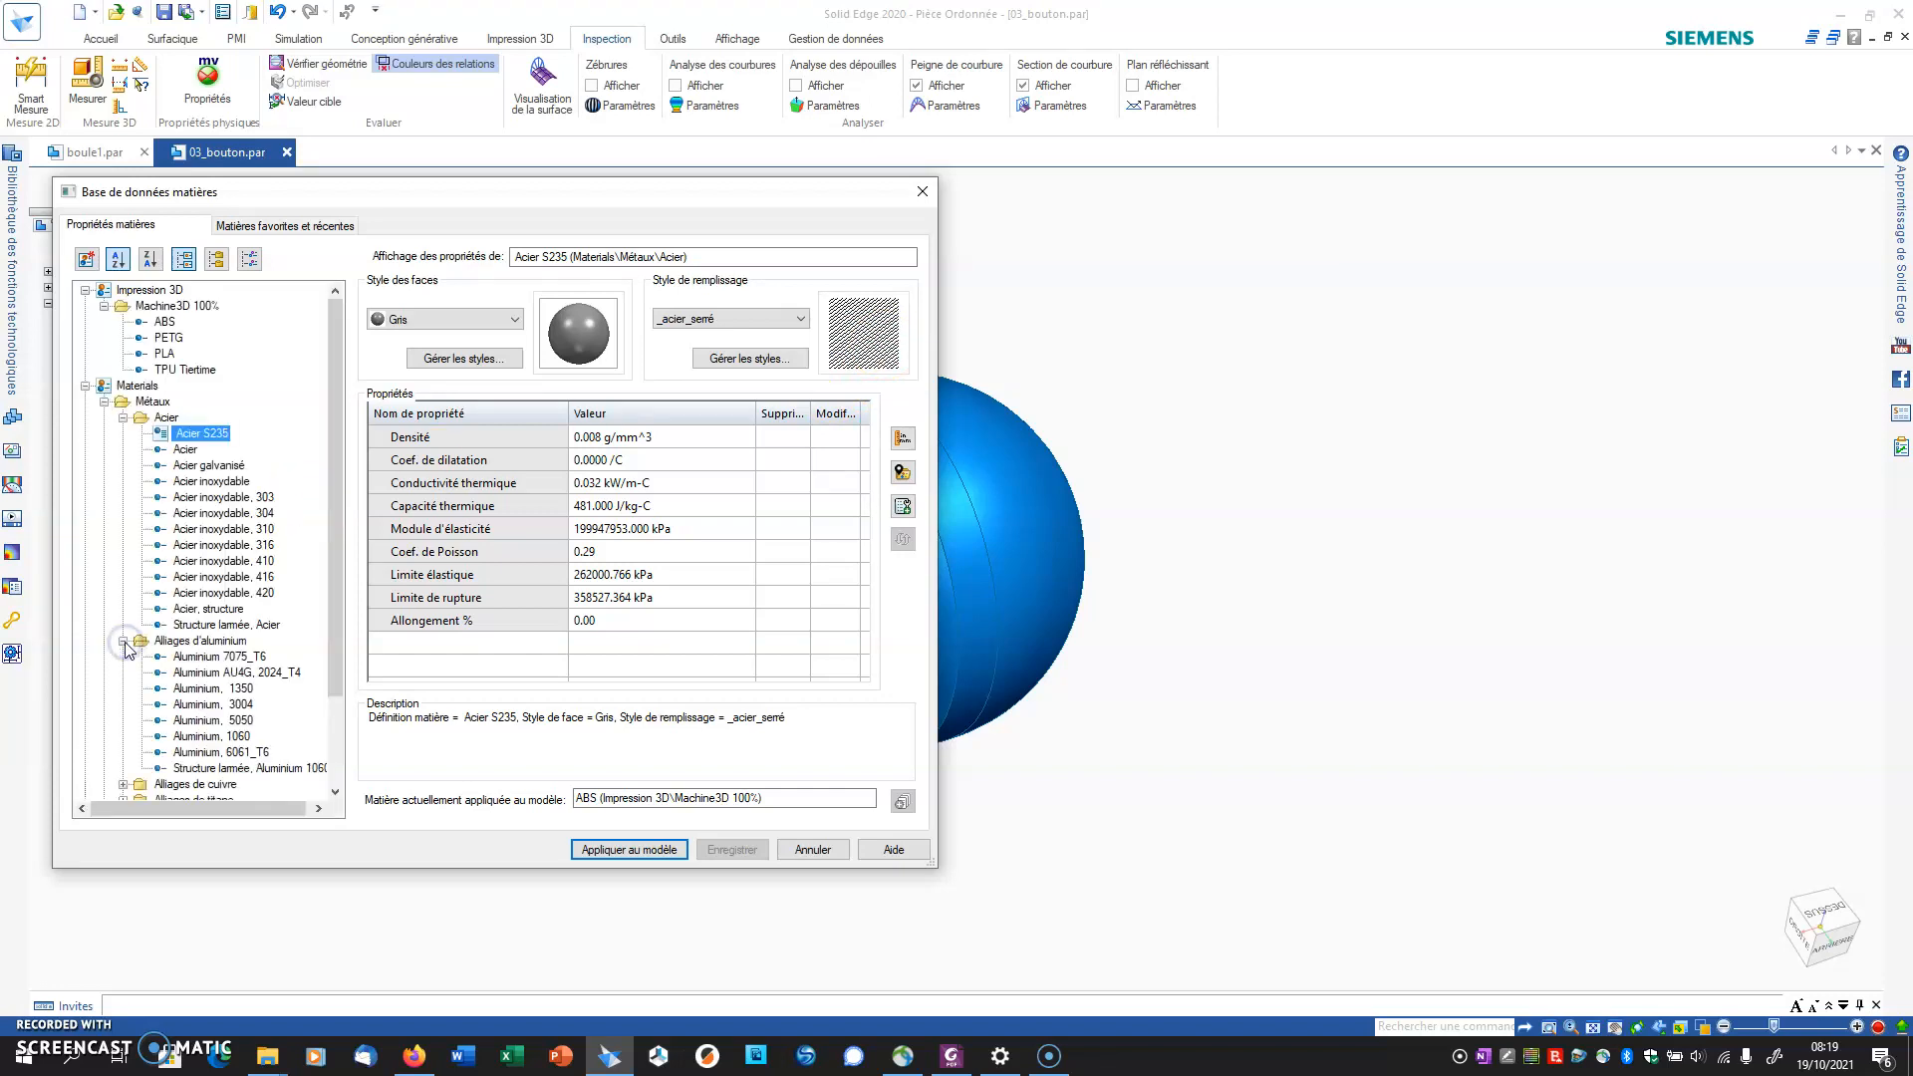
left_click(227, 672)
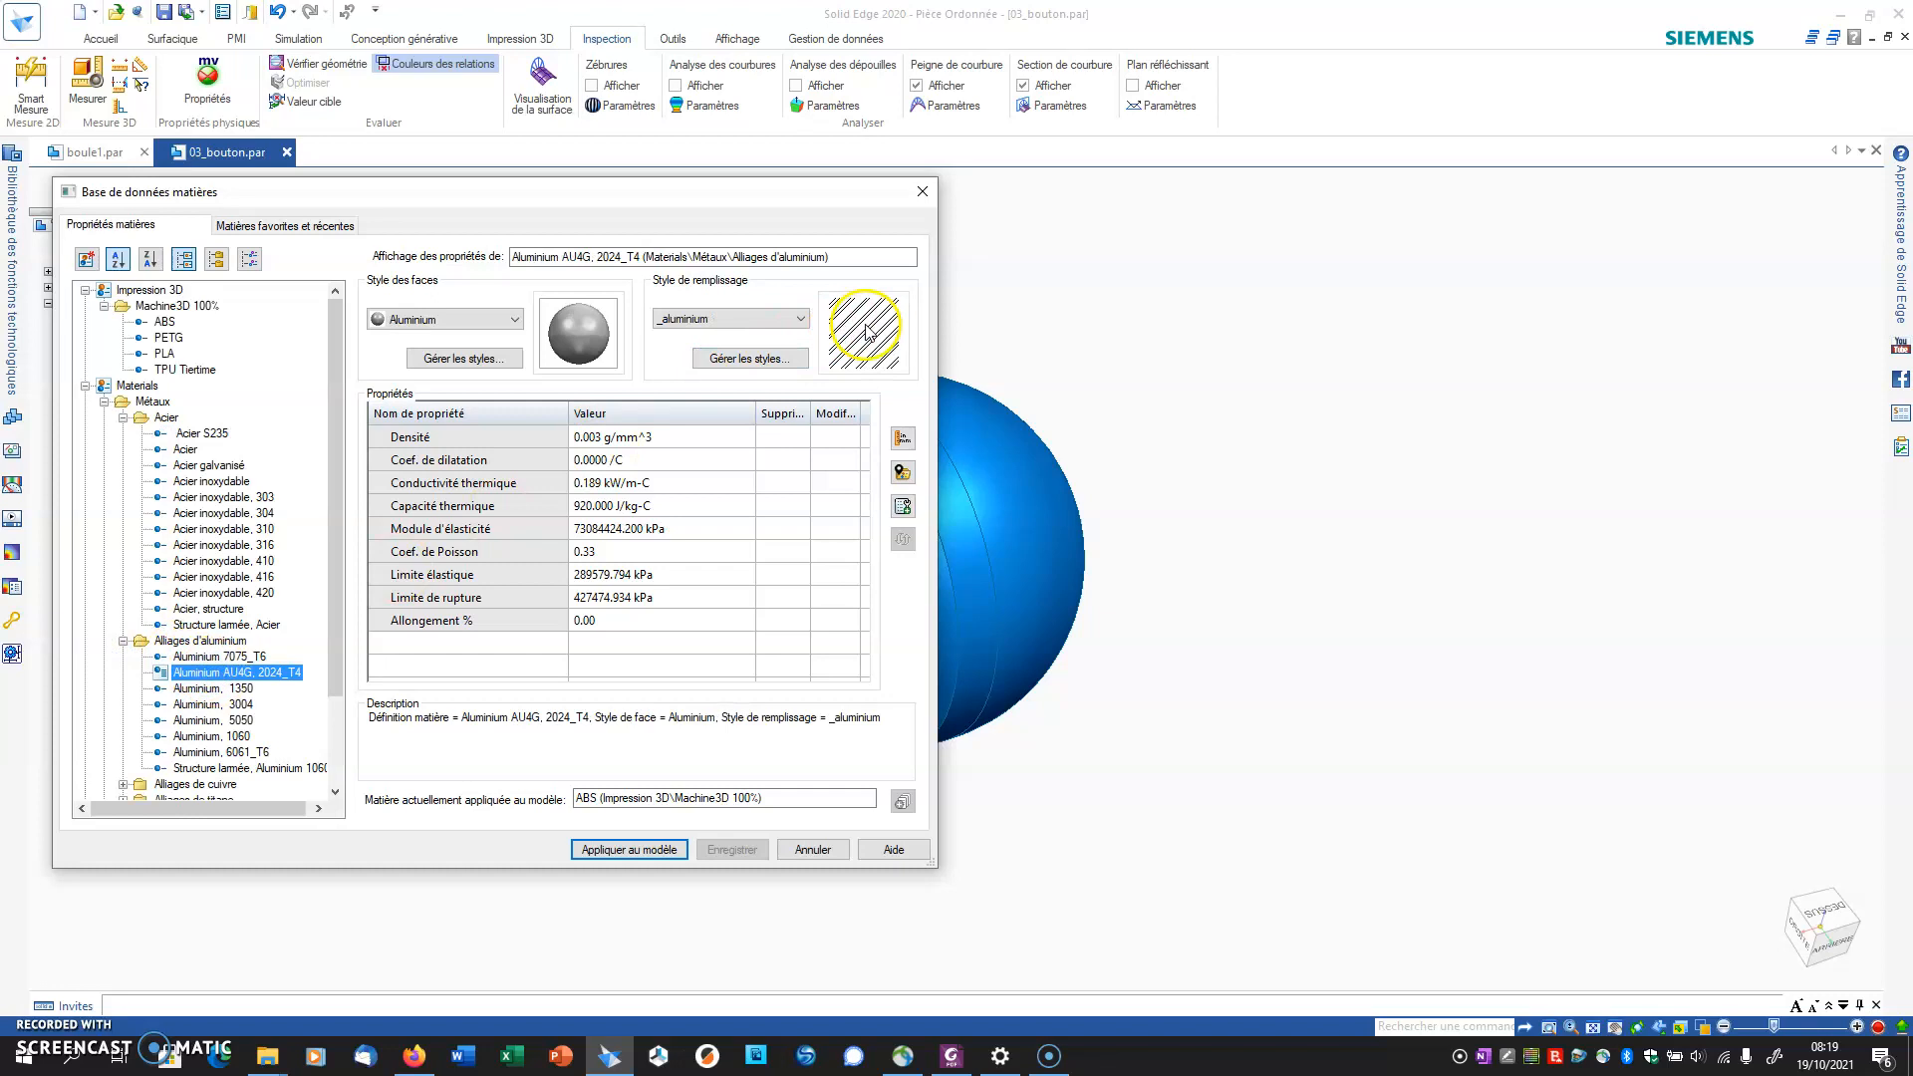
scroll(128, 638, "down", 3)
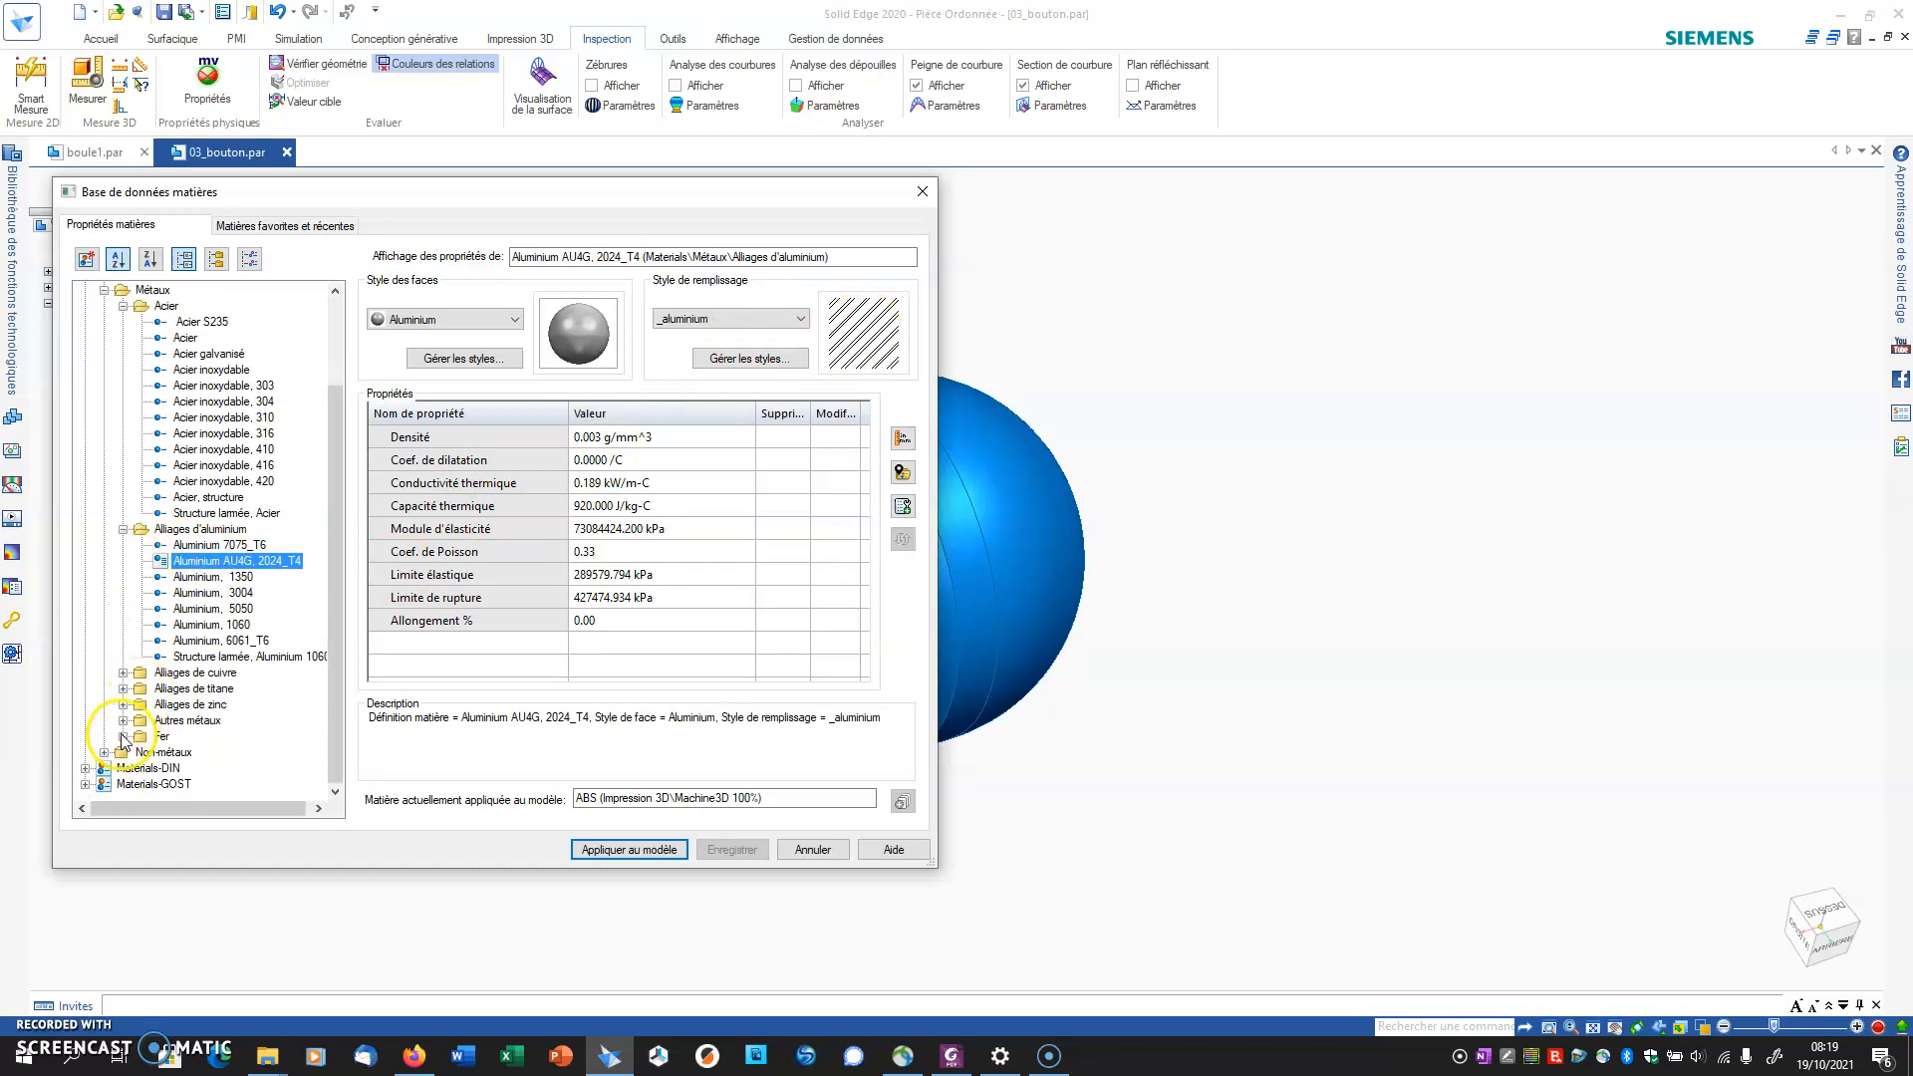
left_click(104, 751)
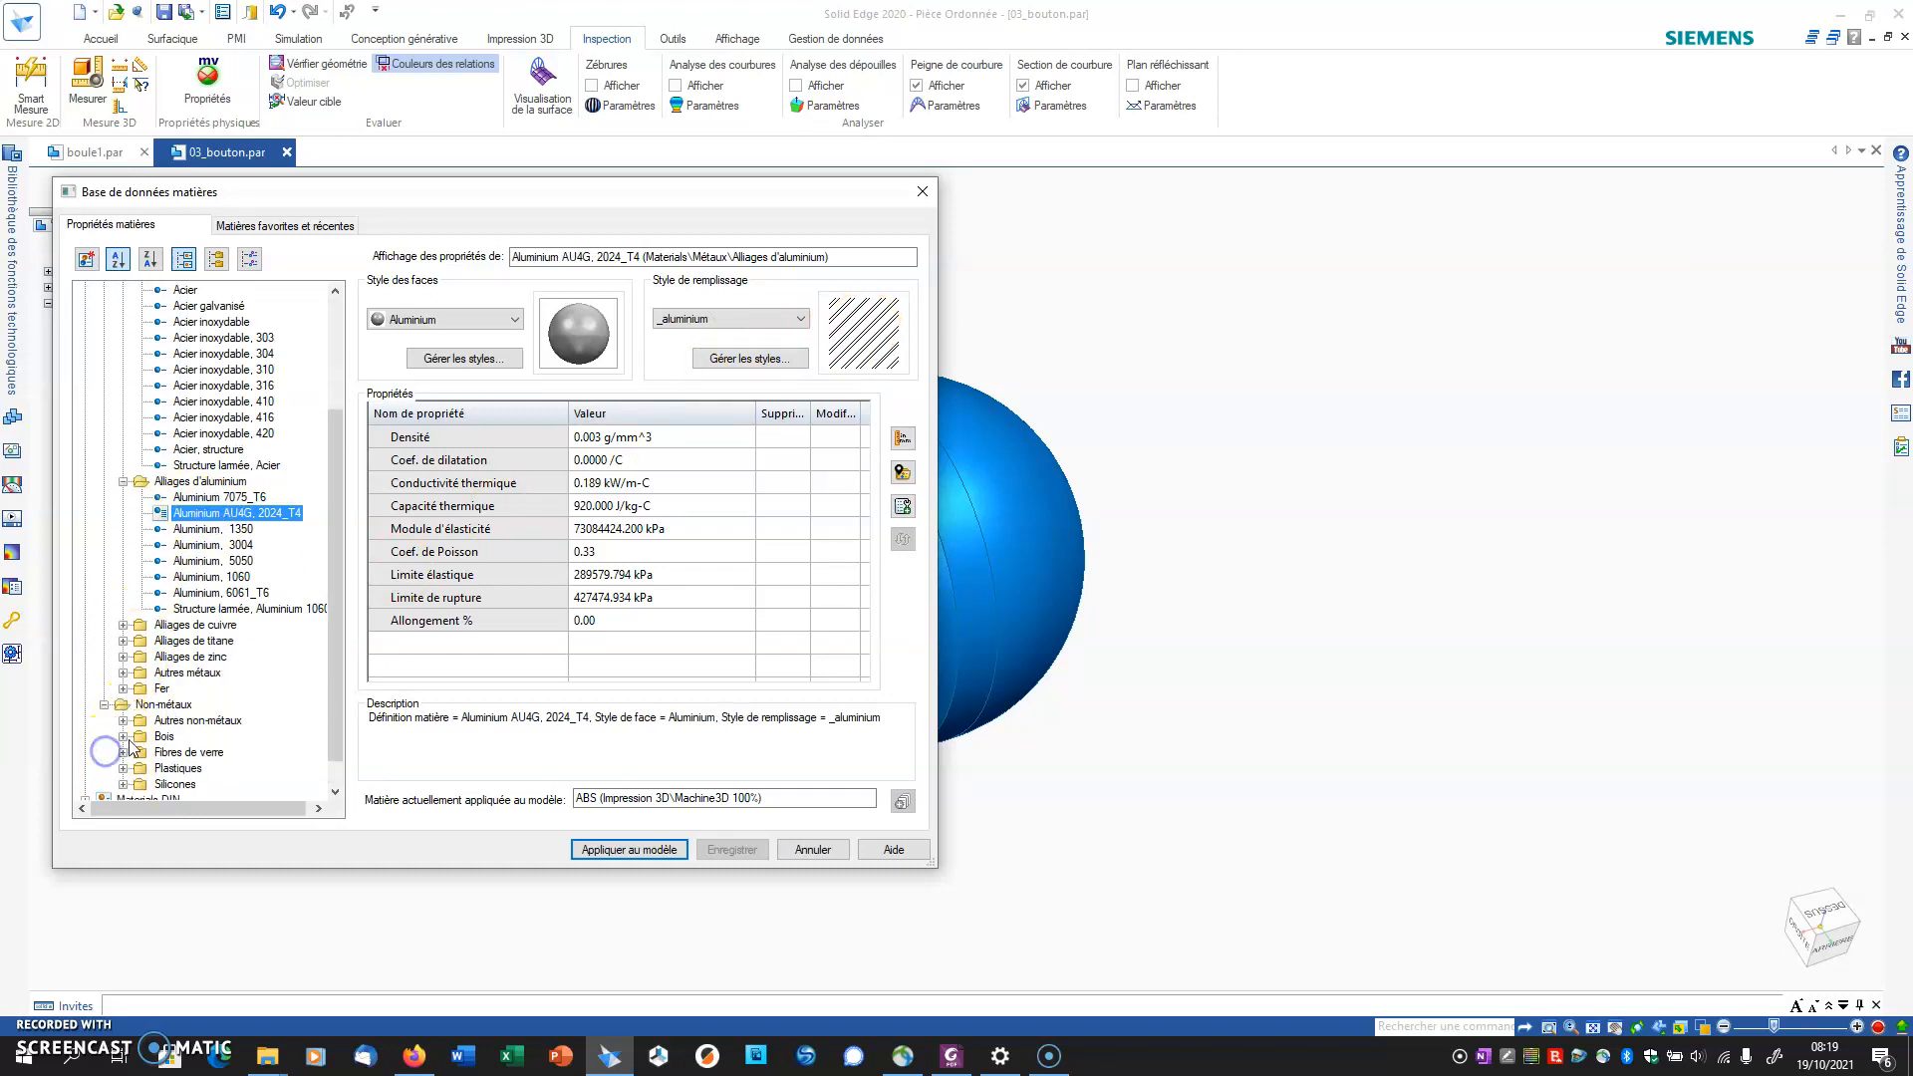
left_click(122, 768)
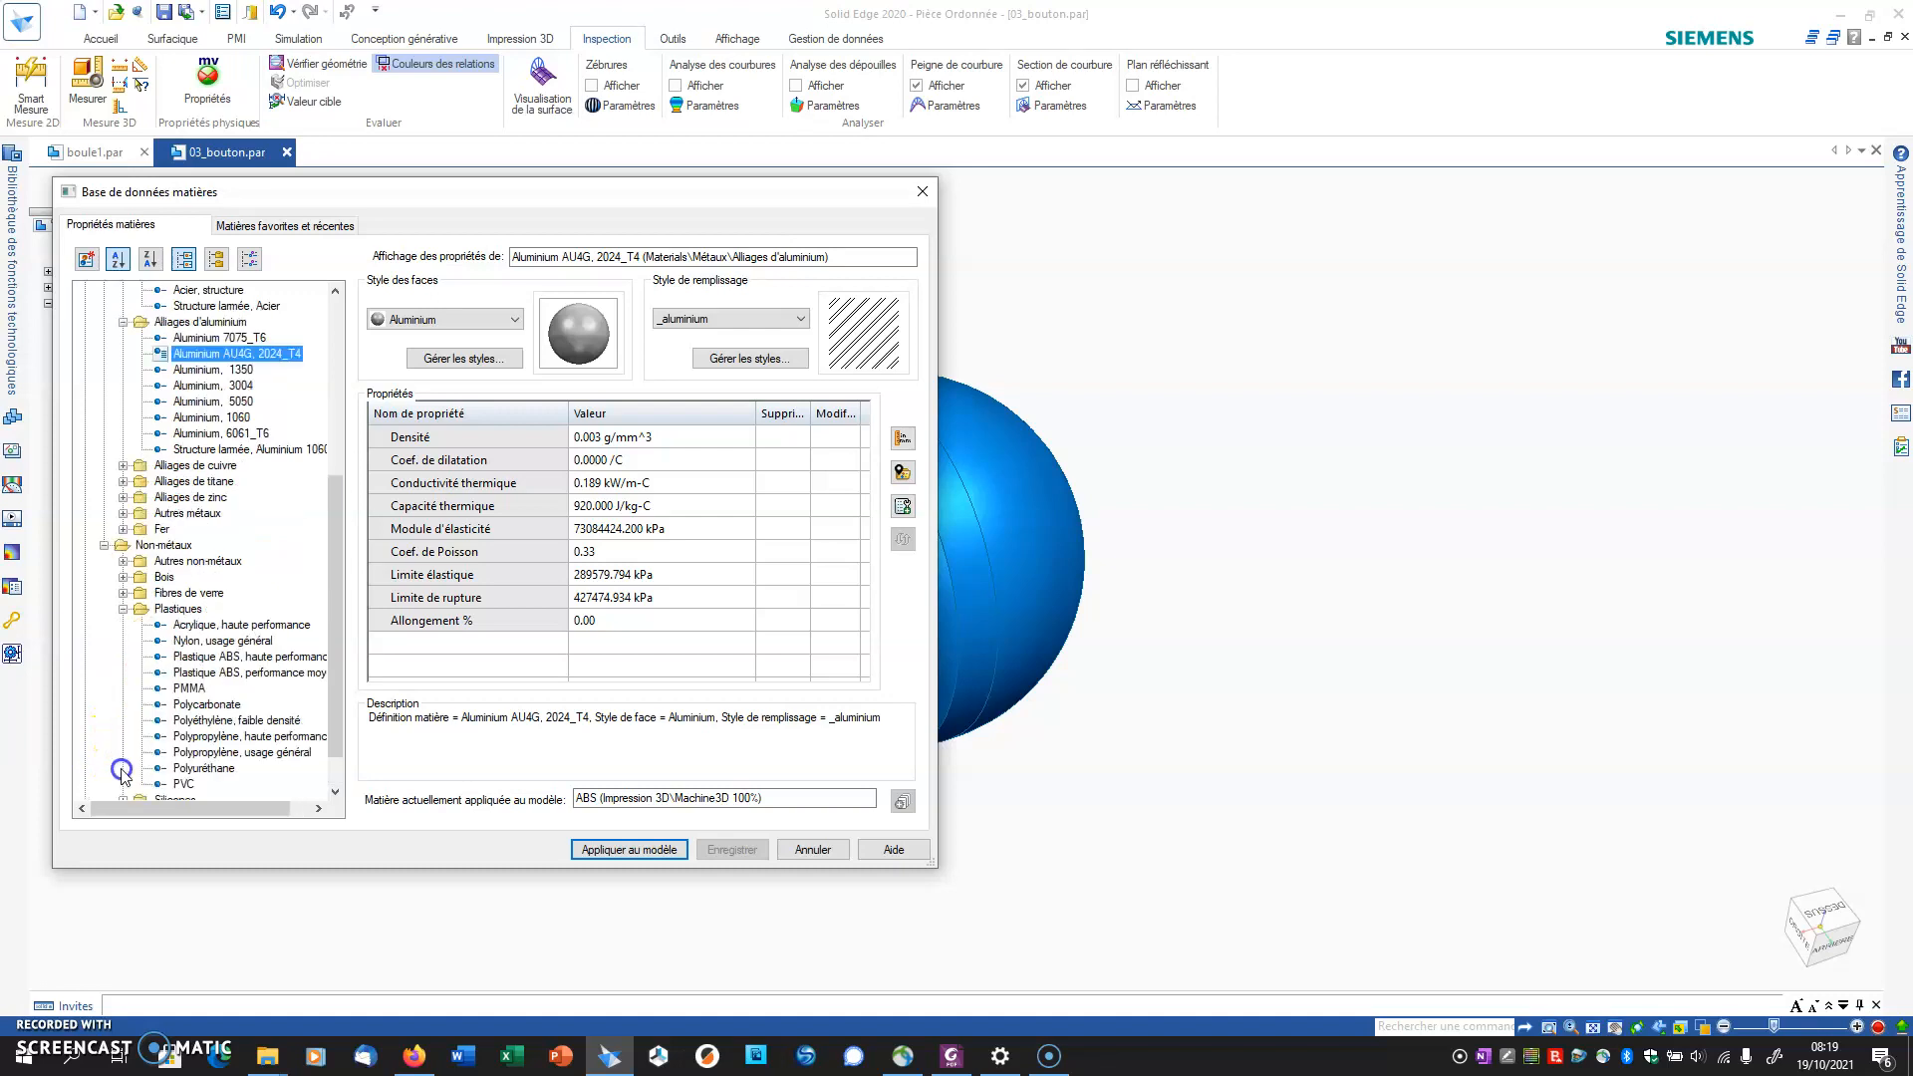
left_click(195, 625)
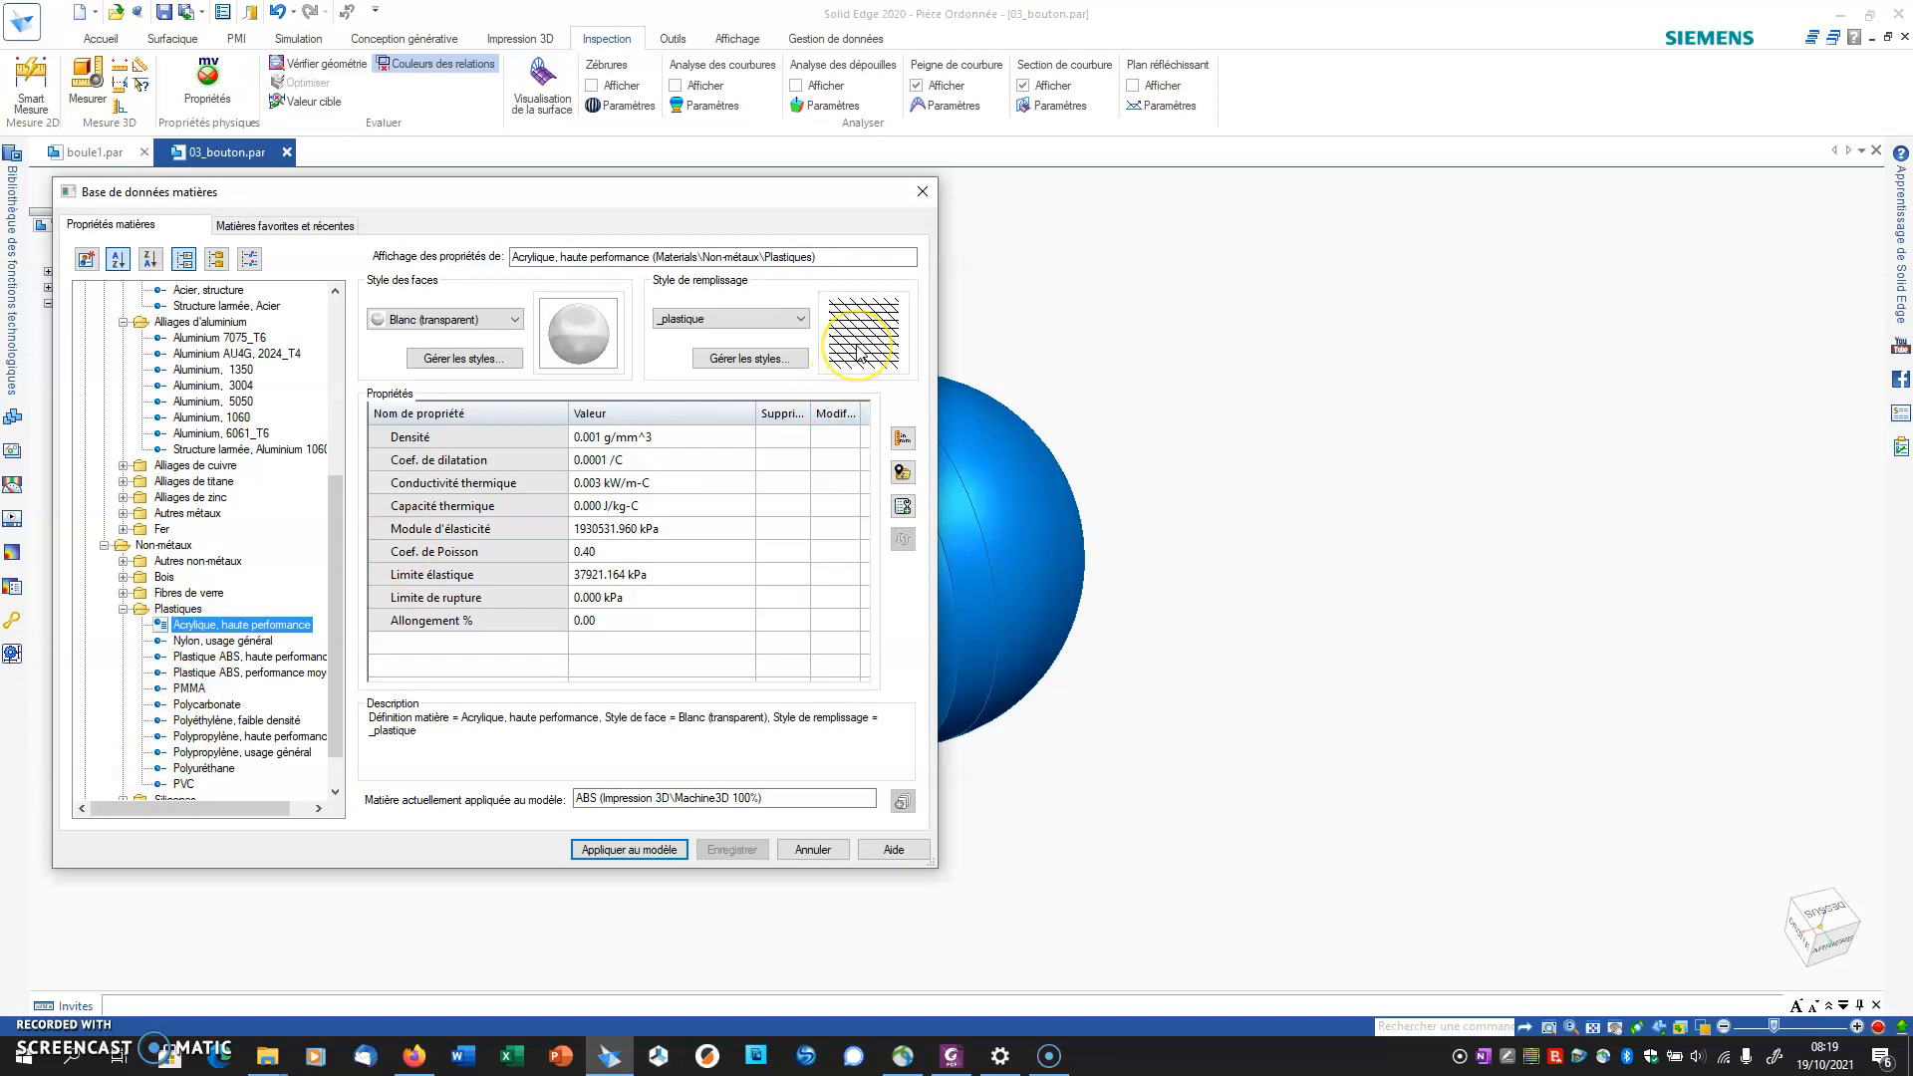
scroll(169, 413, "up", 4)
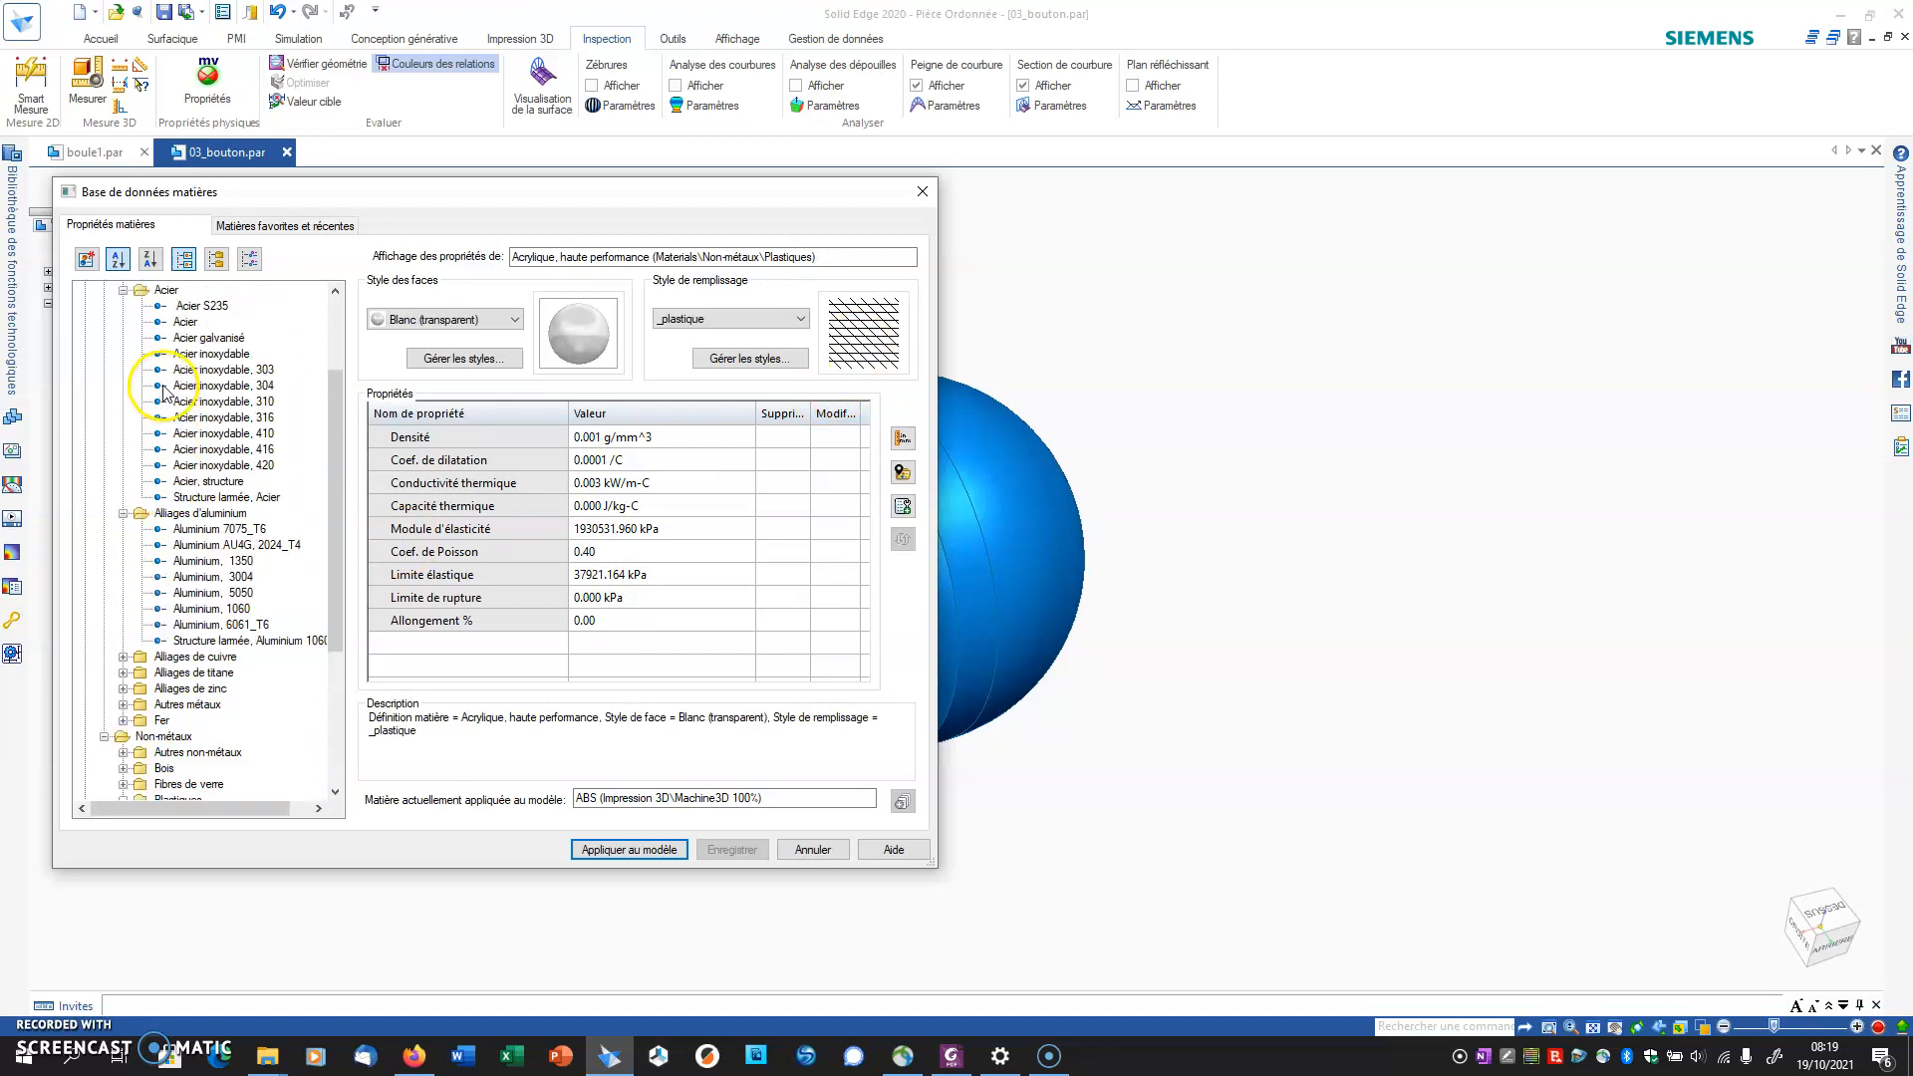
Step: Apply the Acier S235 material to the model, replacing all face styles with the material's style
left_click(195, 308)
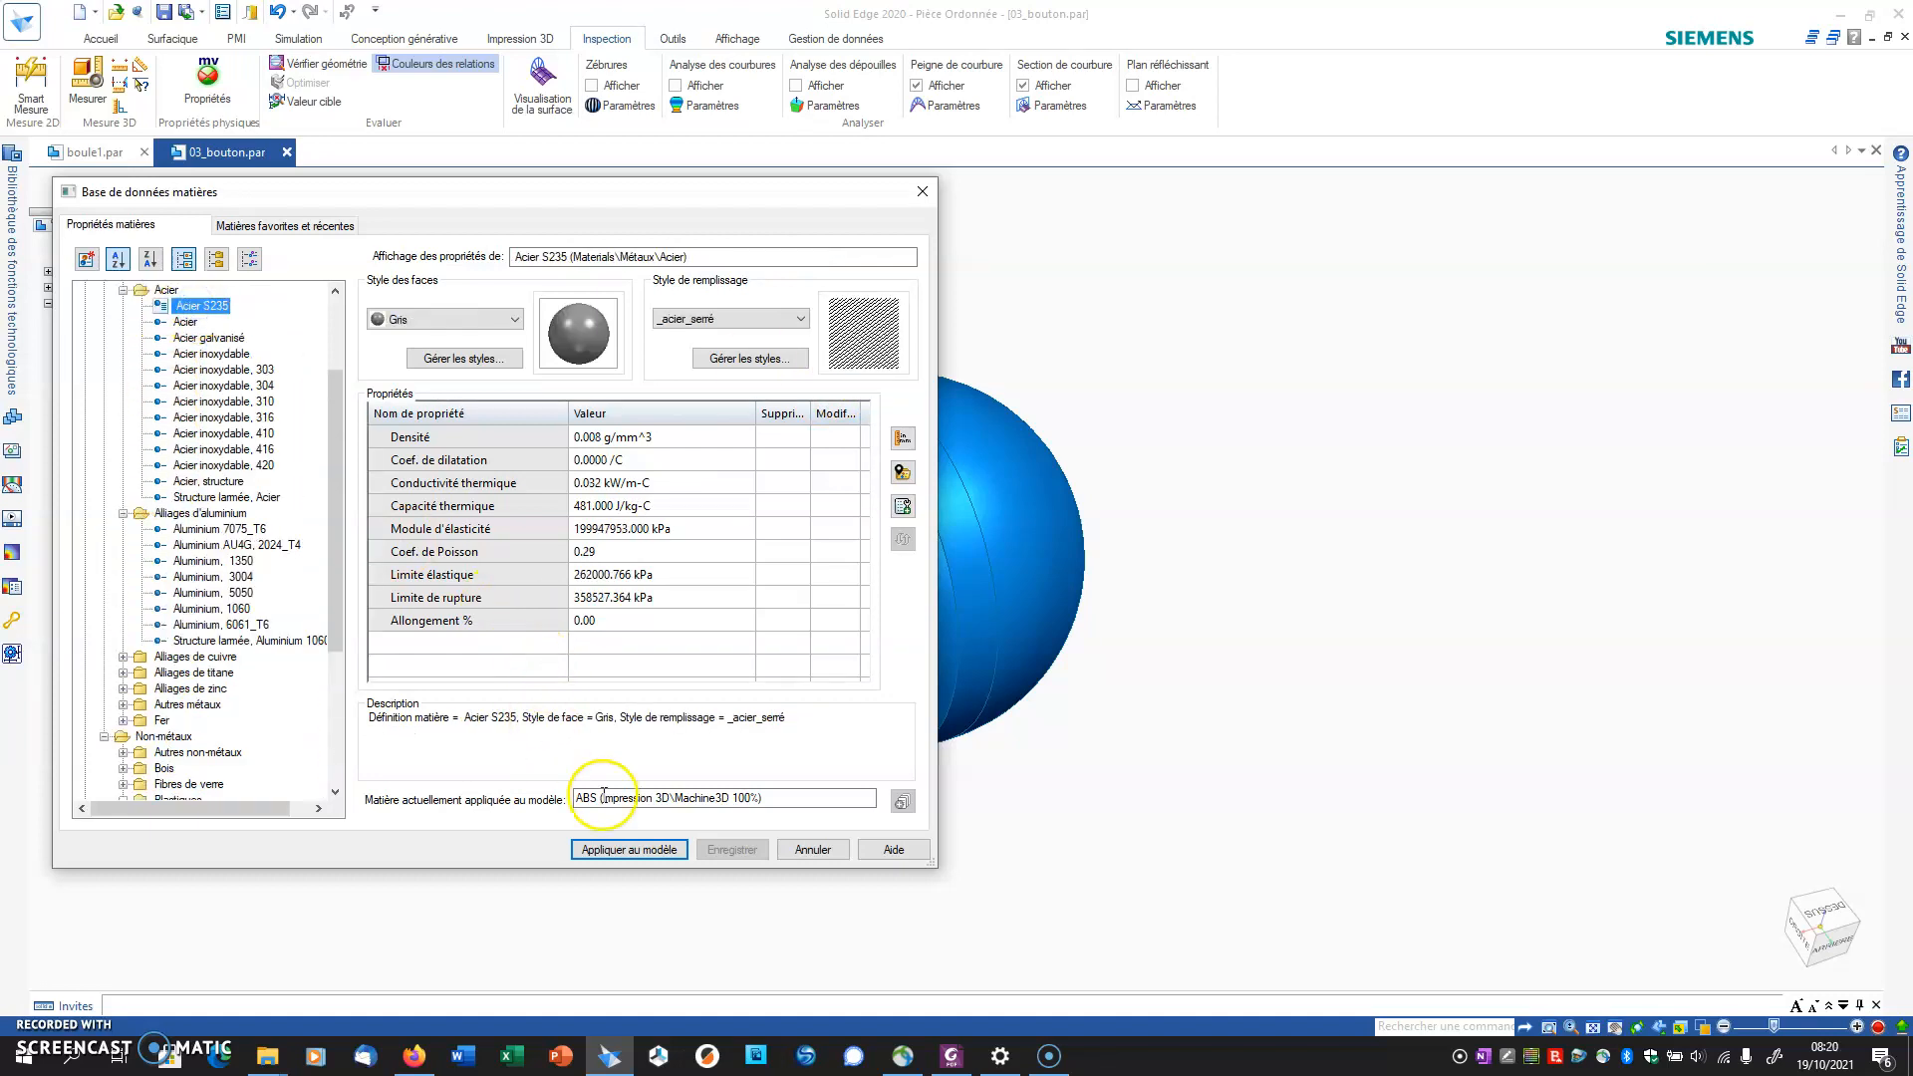
left_click(598, 849)
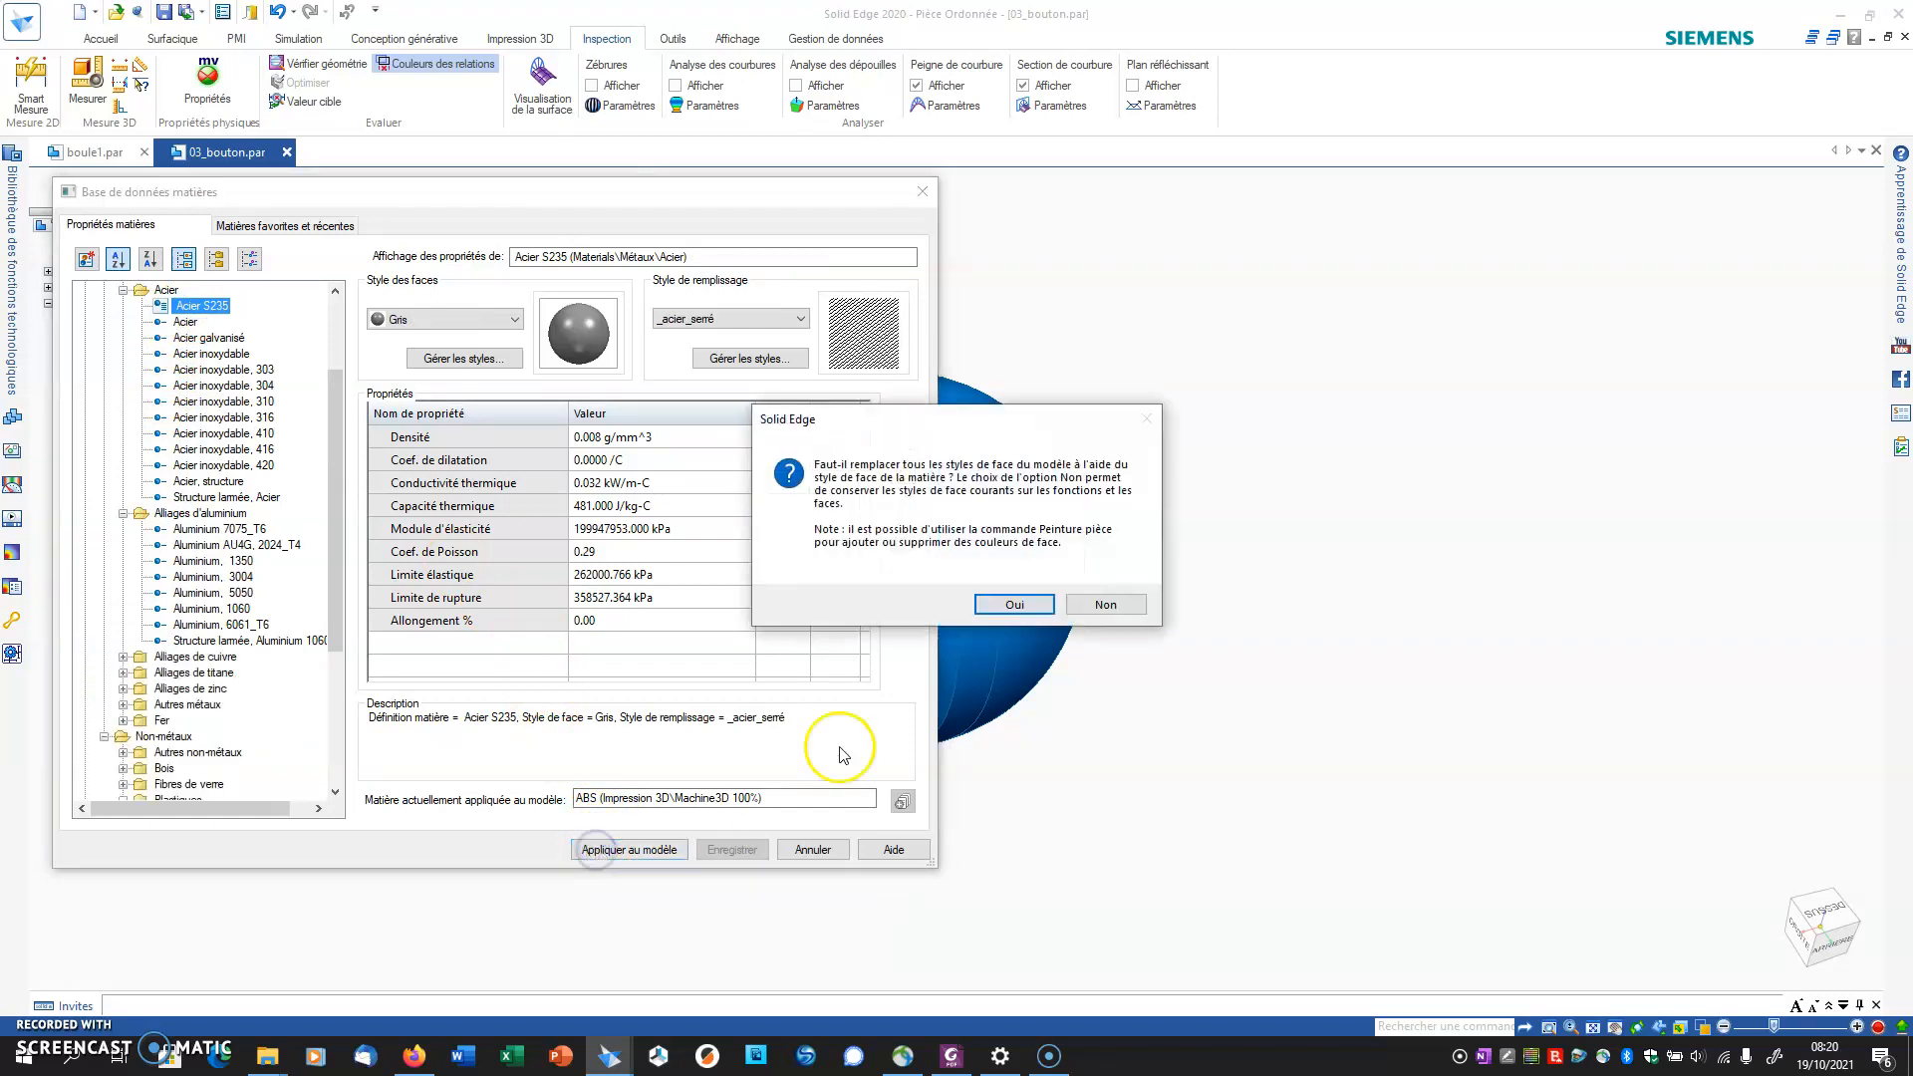
left_click(1015, 605)
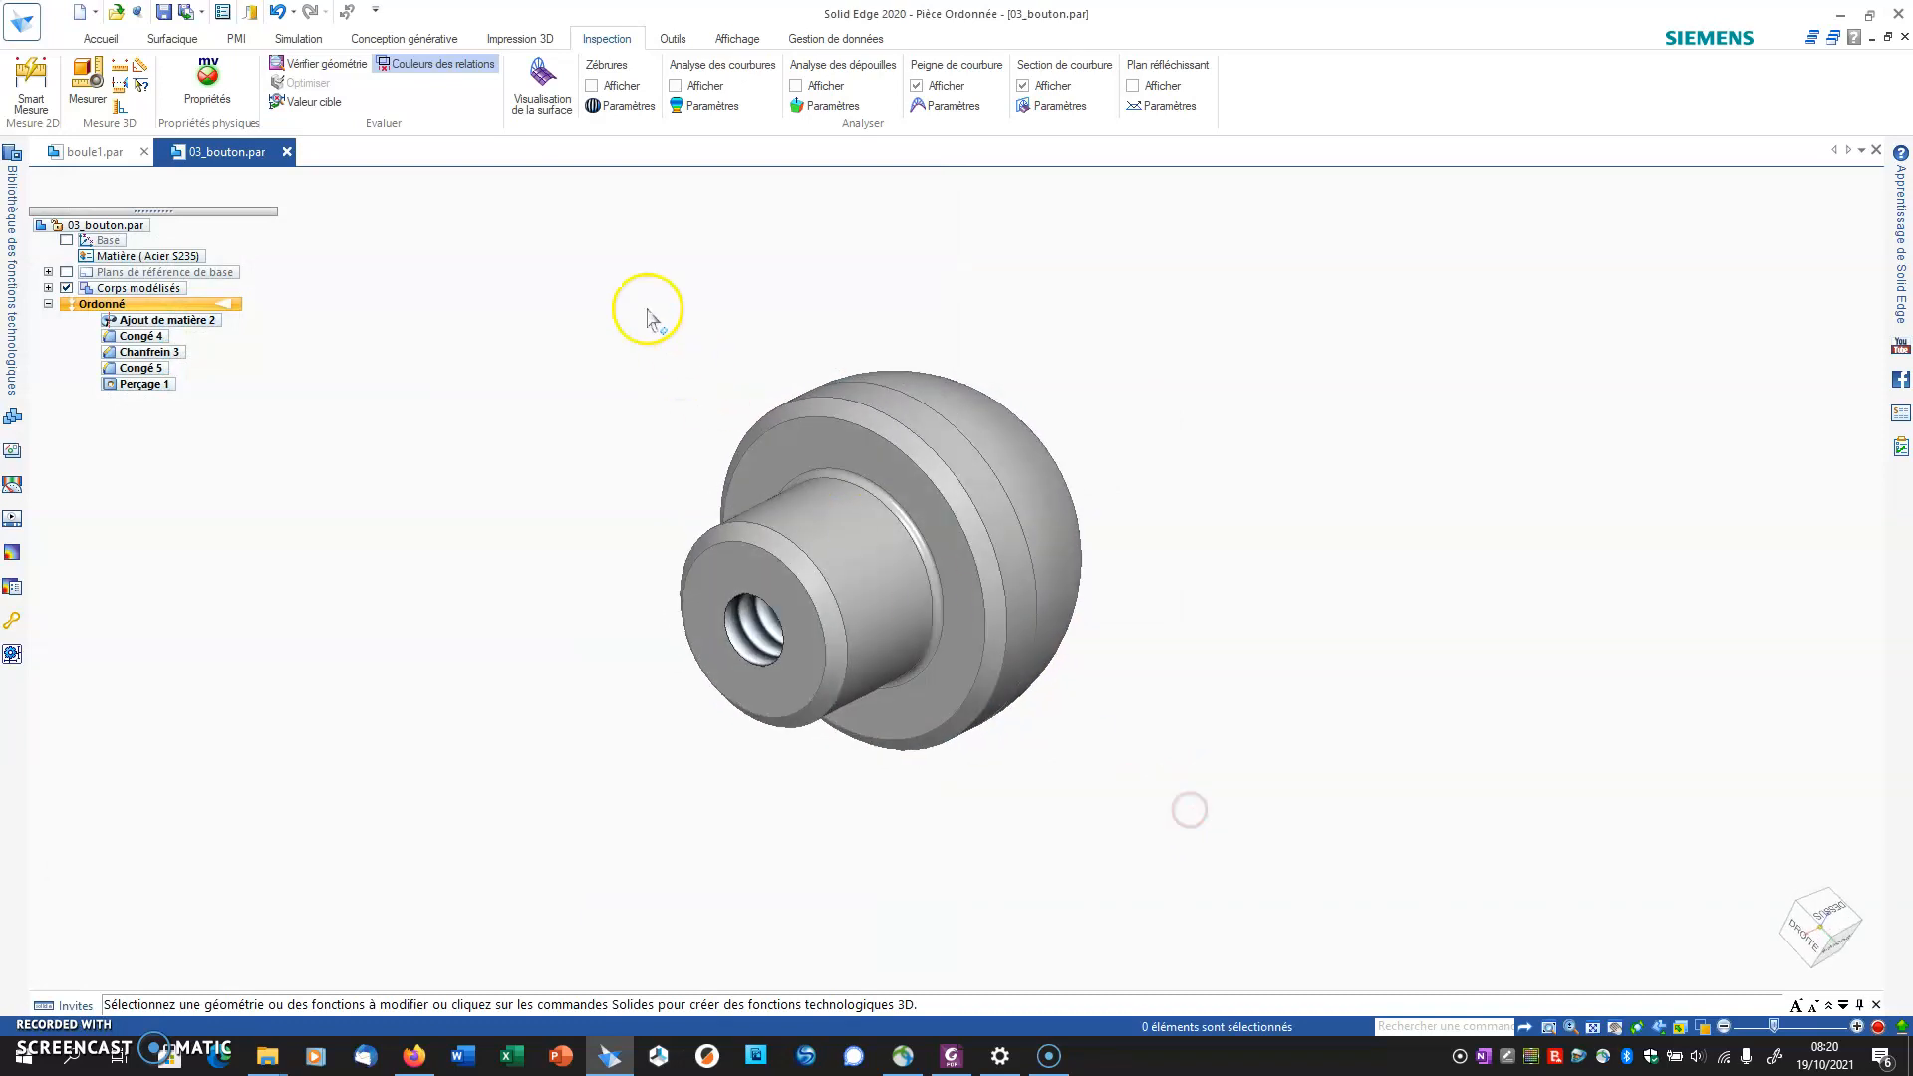
Step: Update the steel part's physical properties and read its mass
left_click(211, 80)
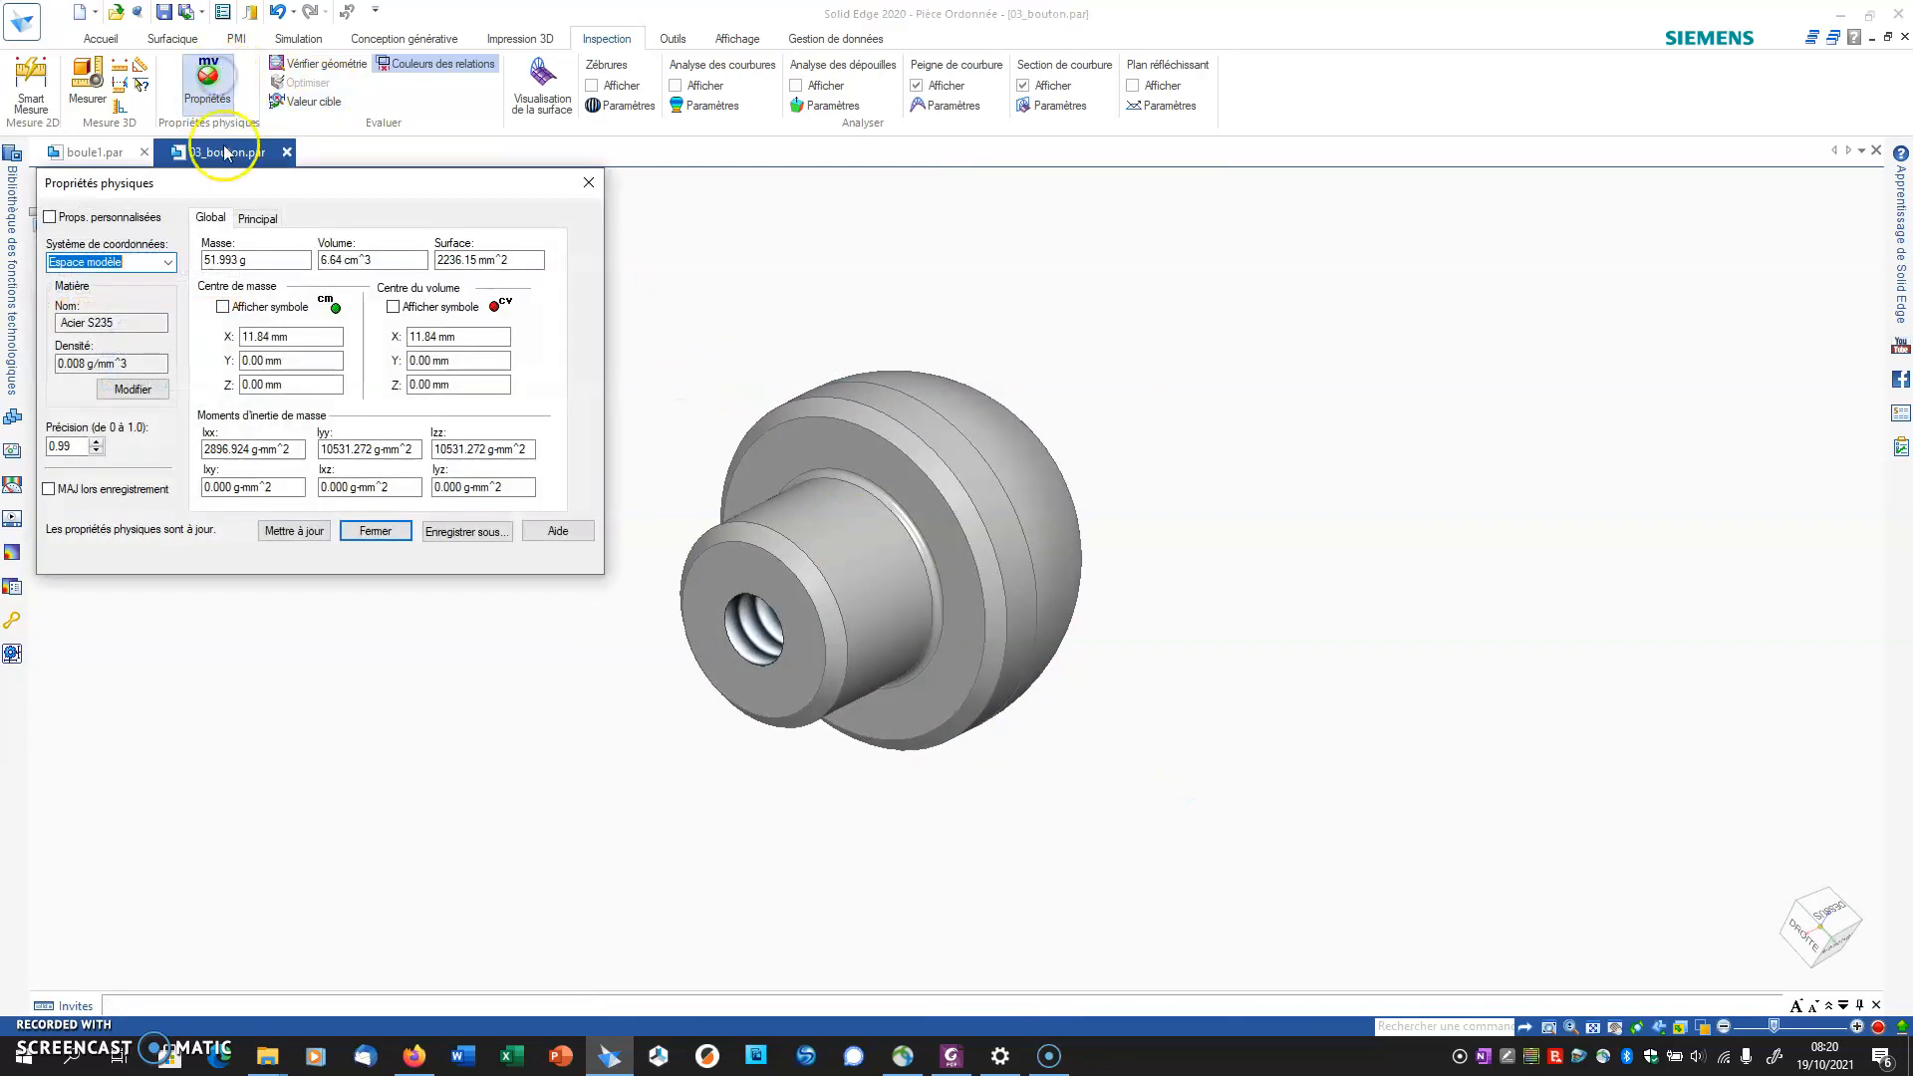
left_click(286, 528)
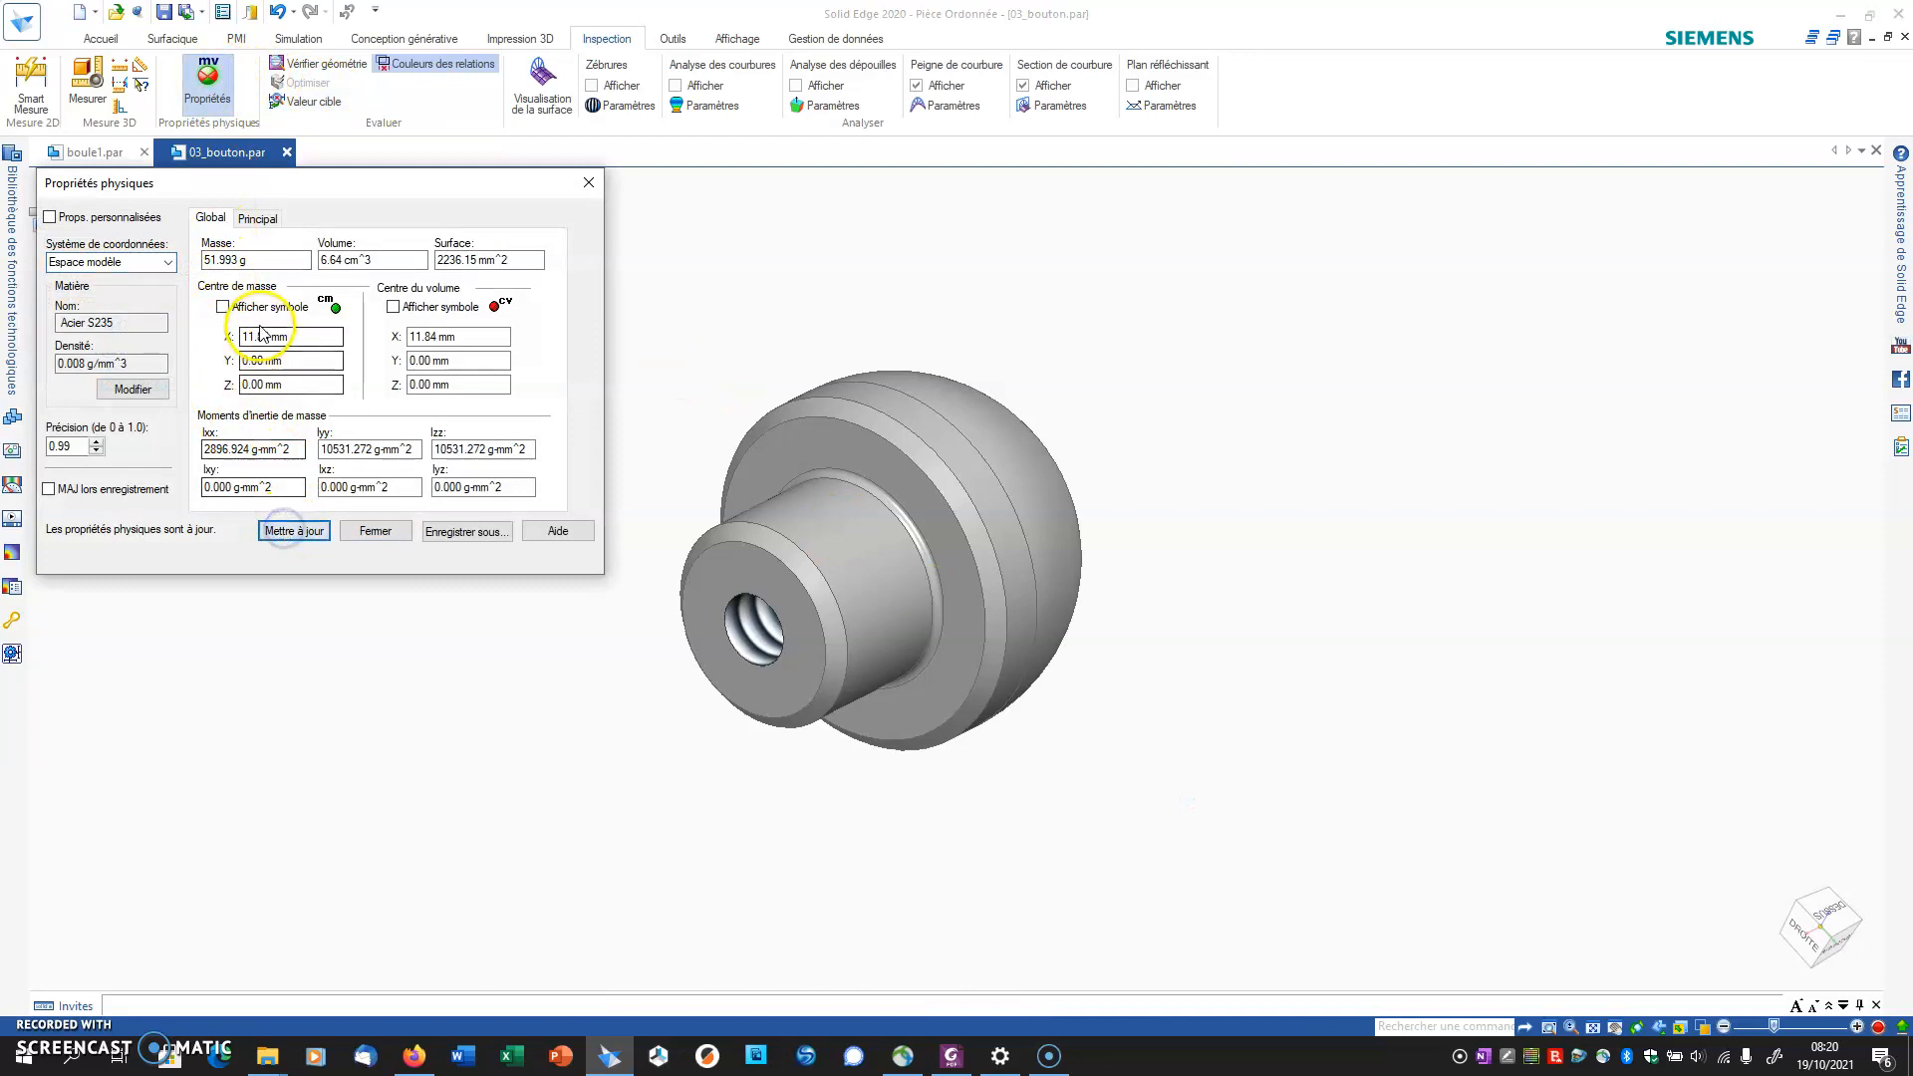
left_click_drag(256, 259, 192, 253)
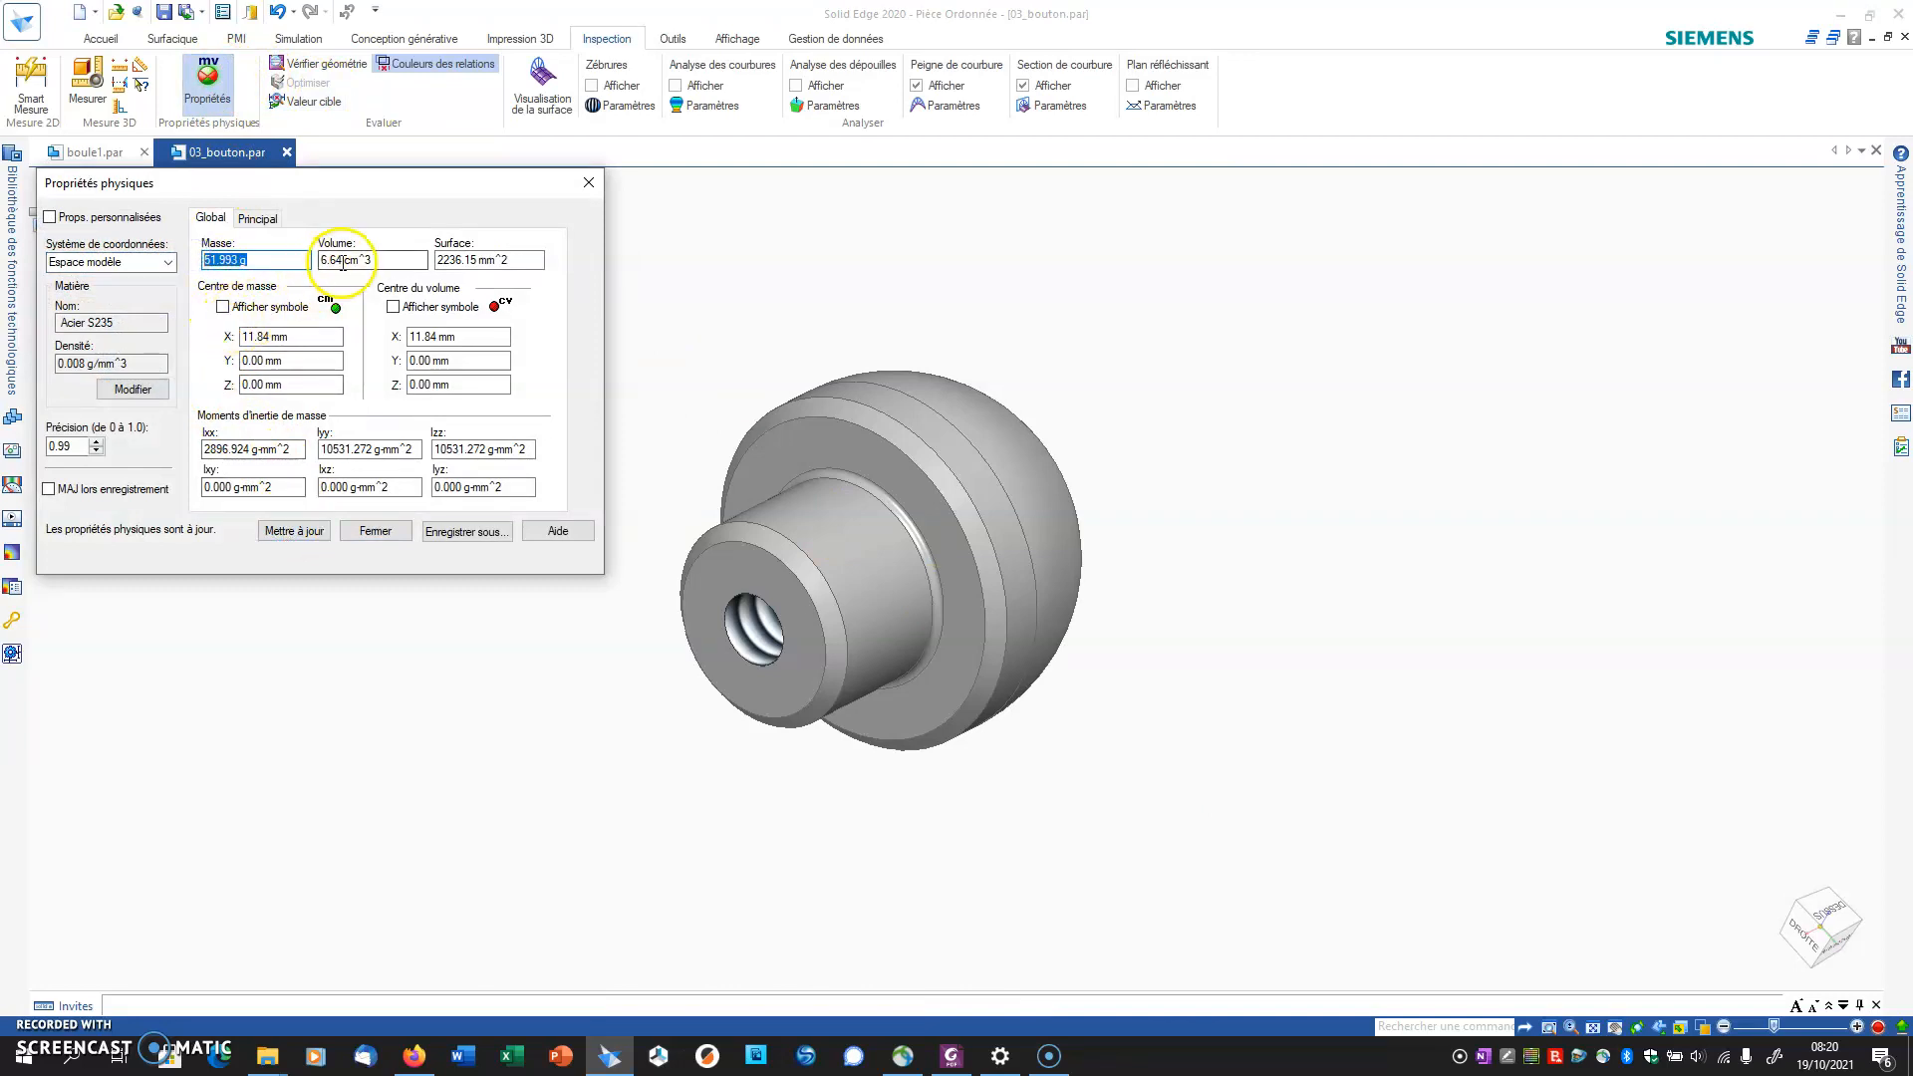
Step: Check the density of the applied Acier S235 in the material database without changing the material
left_click(378, 531)
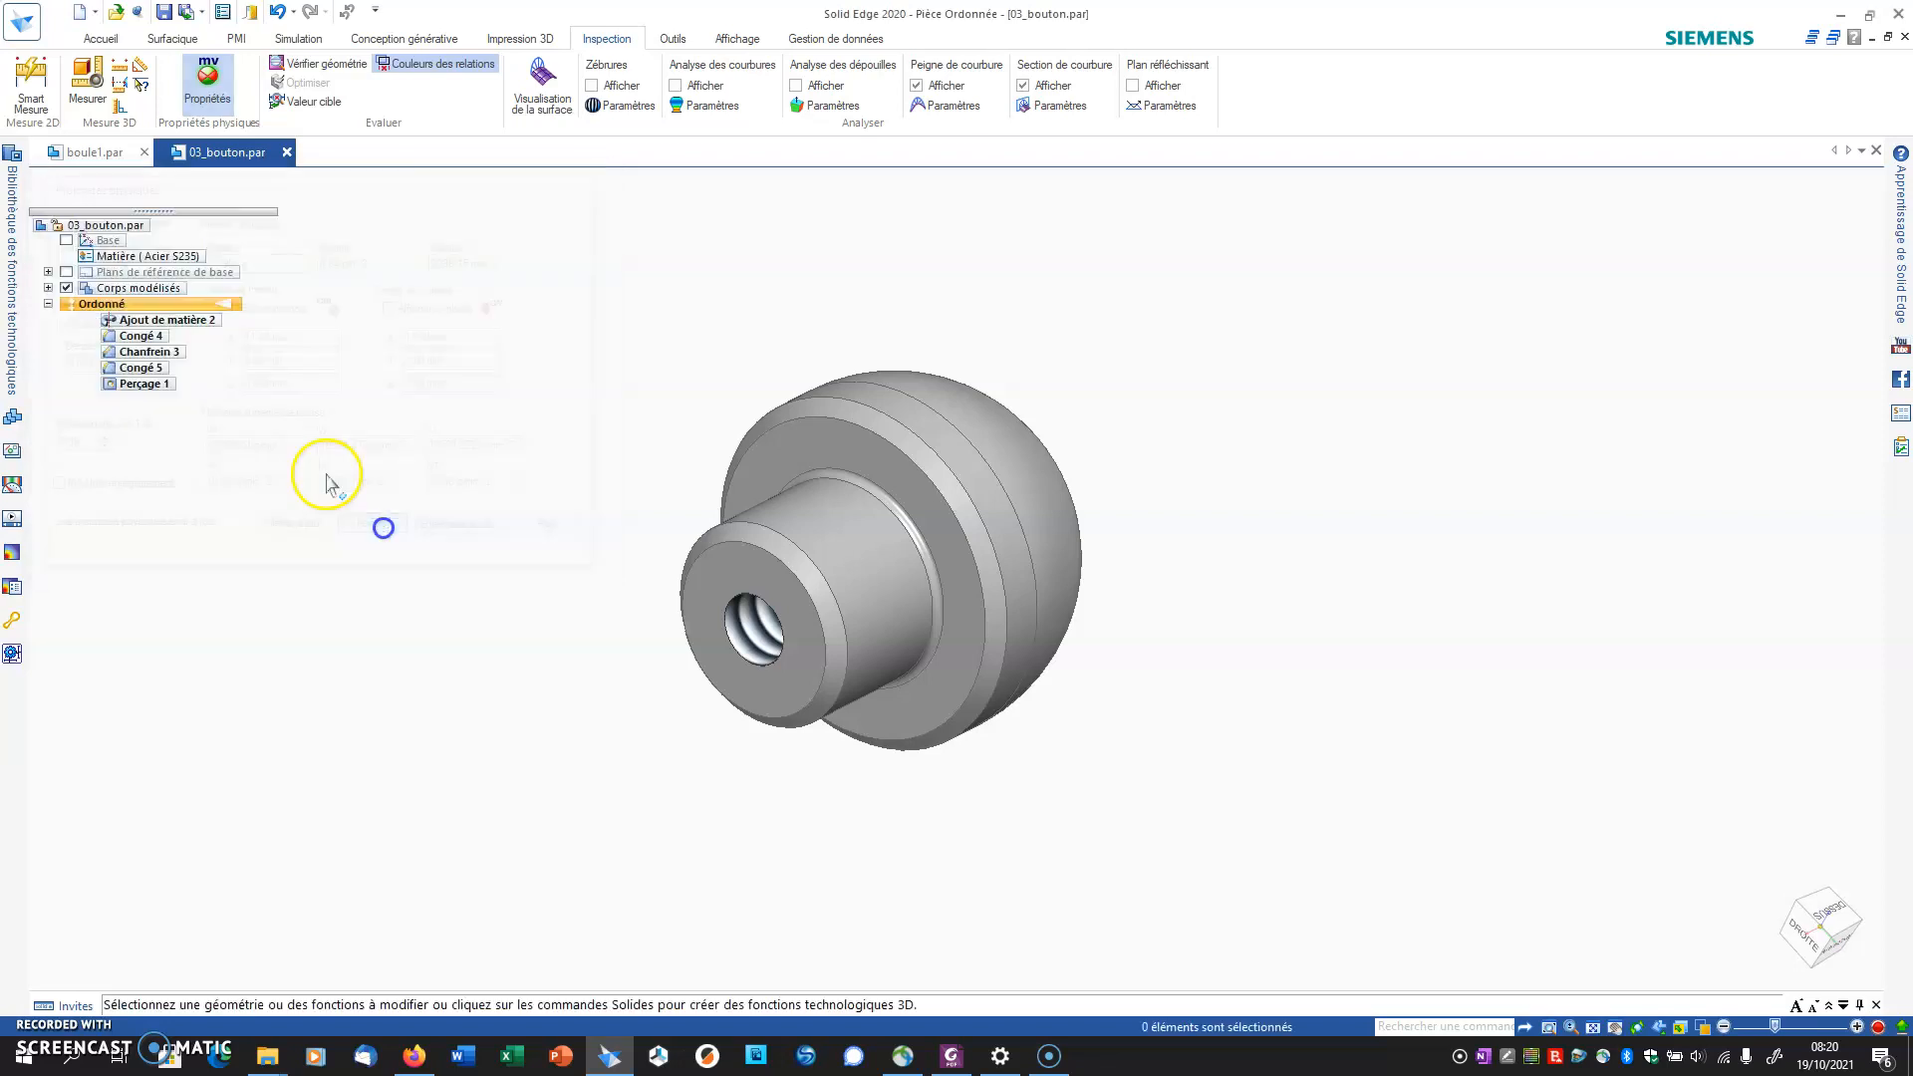
left_click(22, 22)
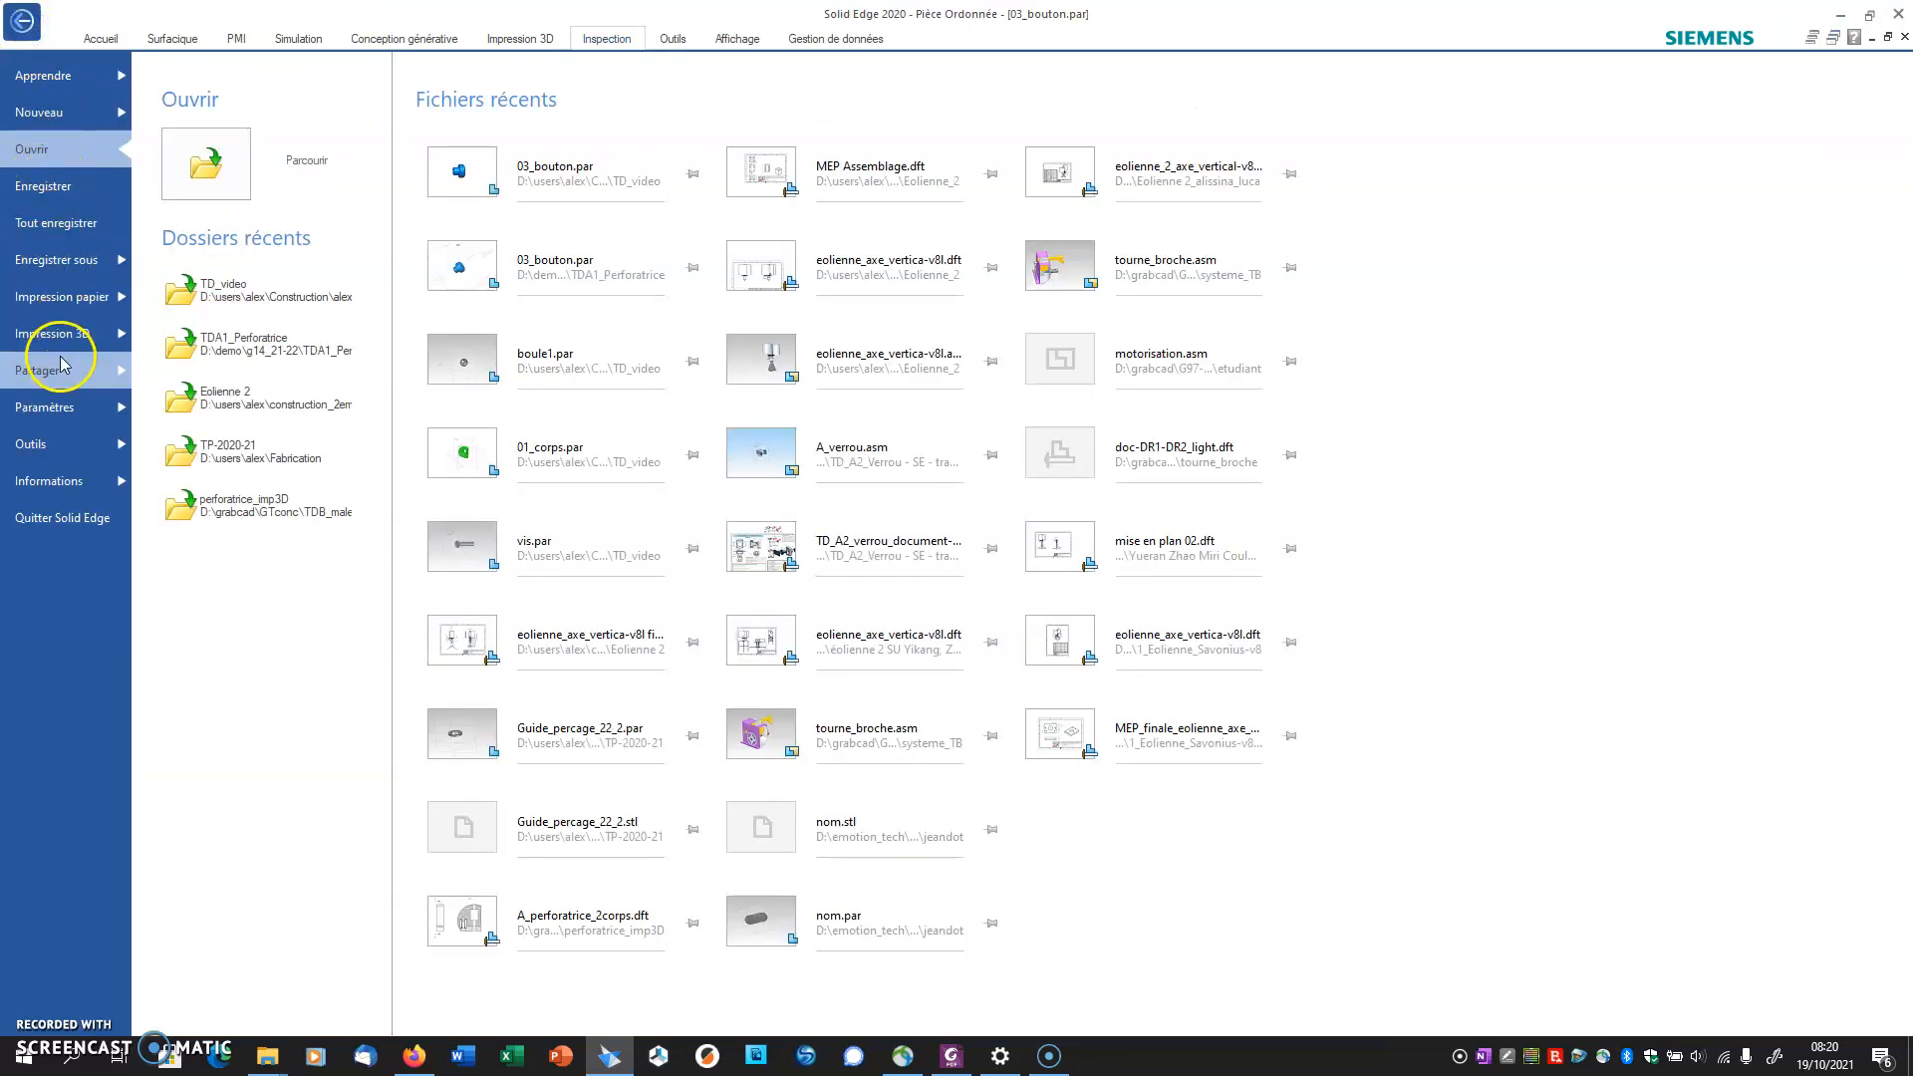
left_click(43, 480)
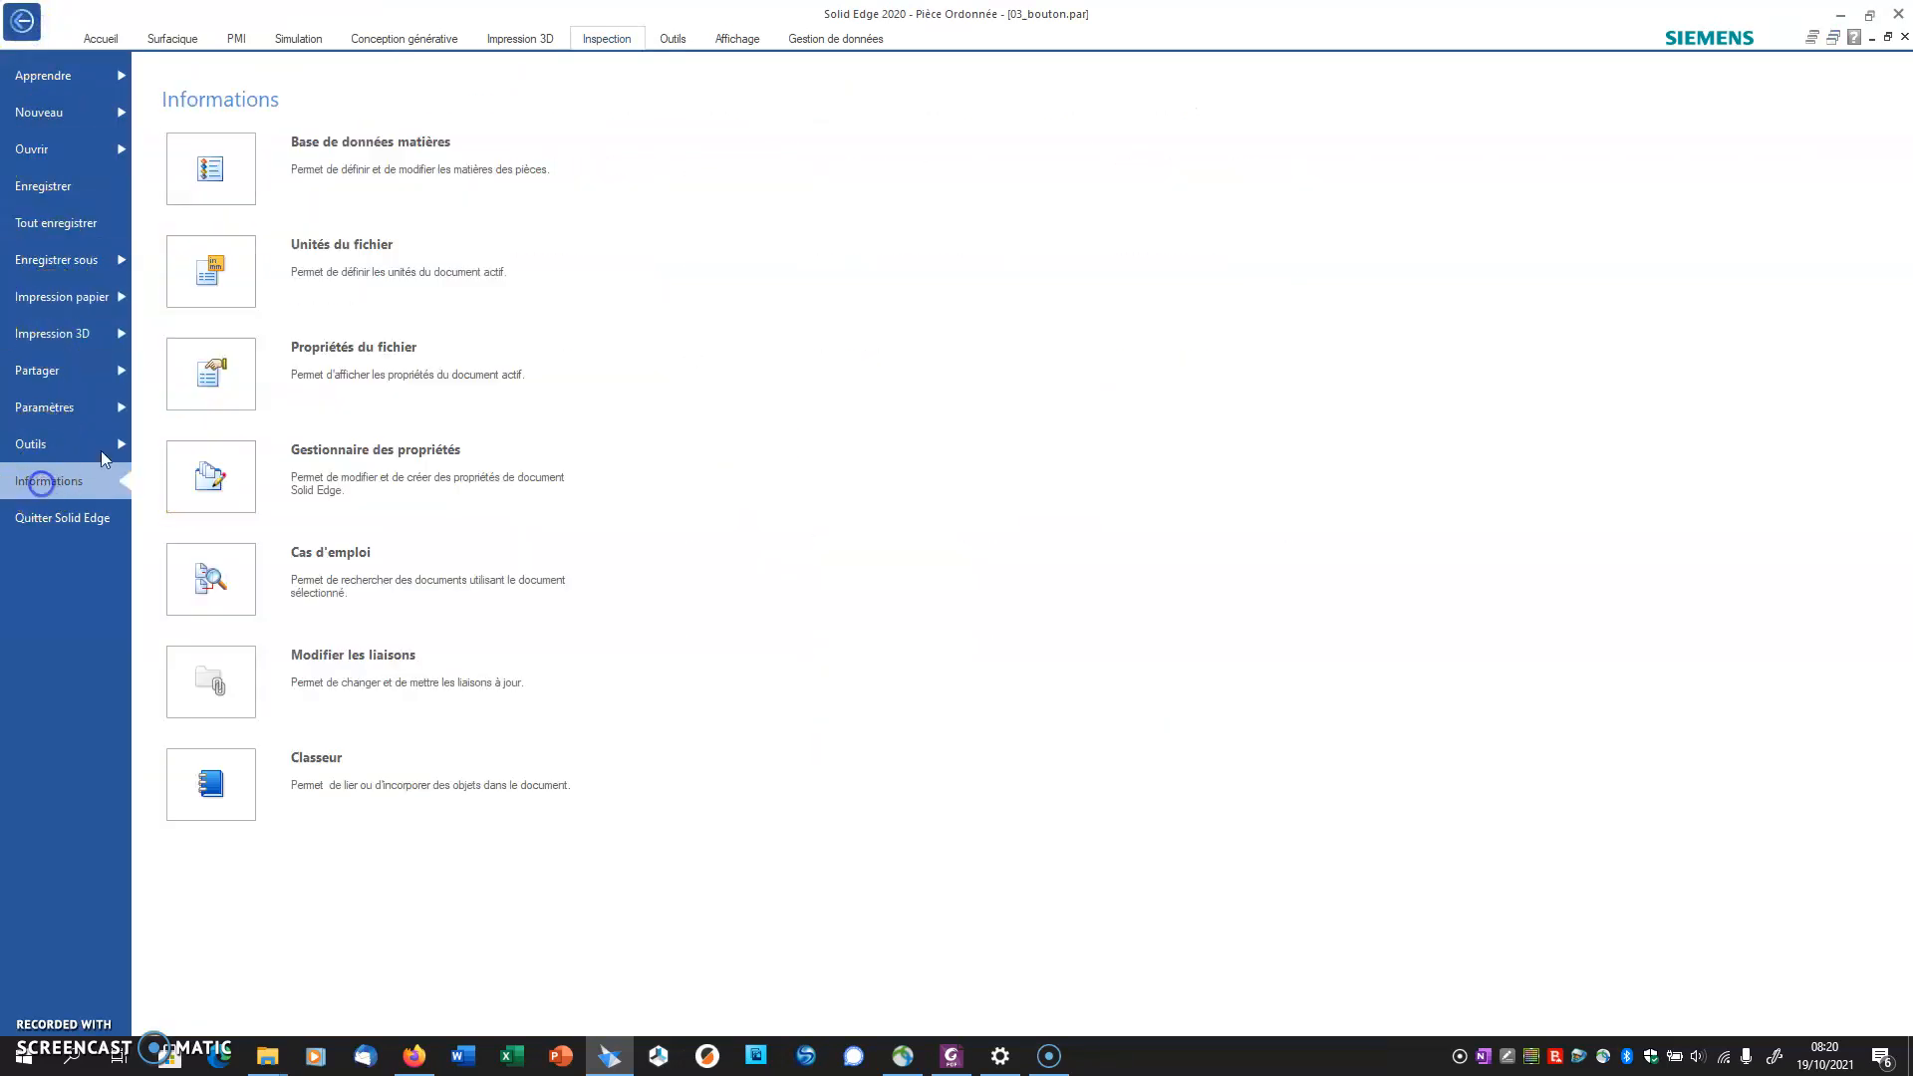
left_click(219, 177)
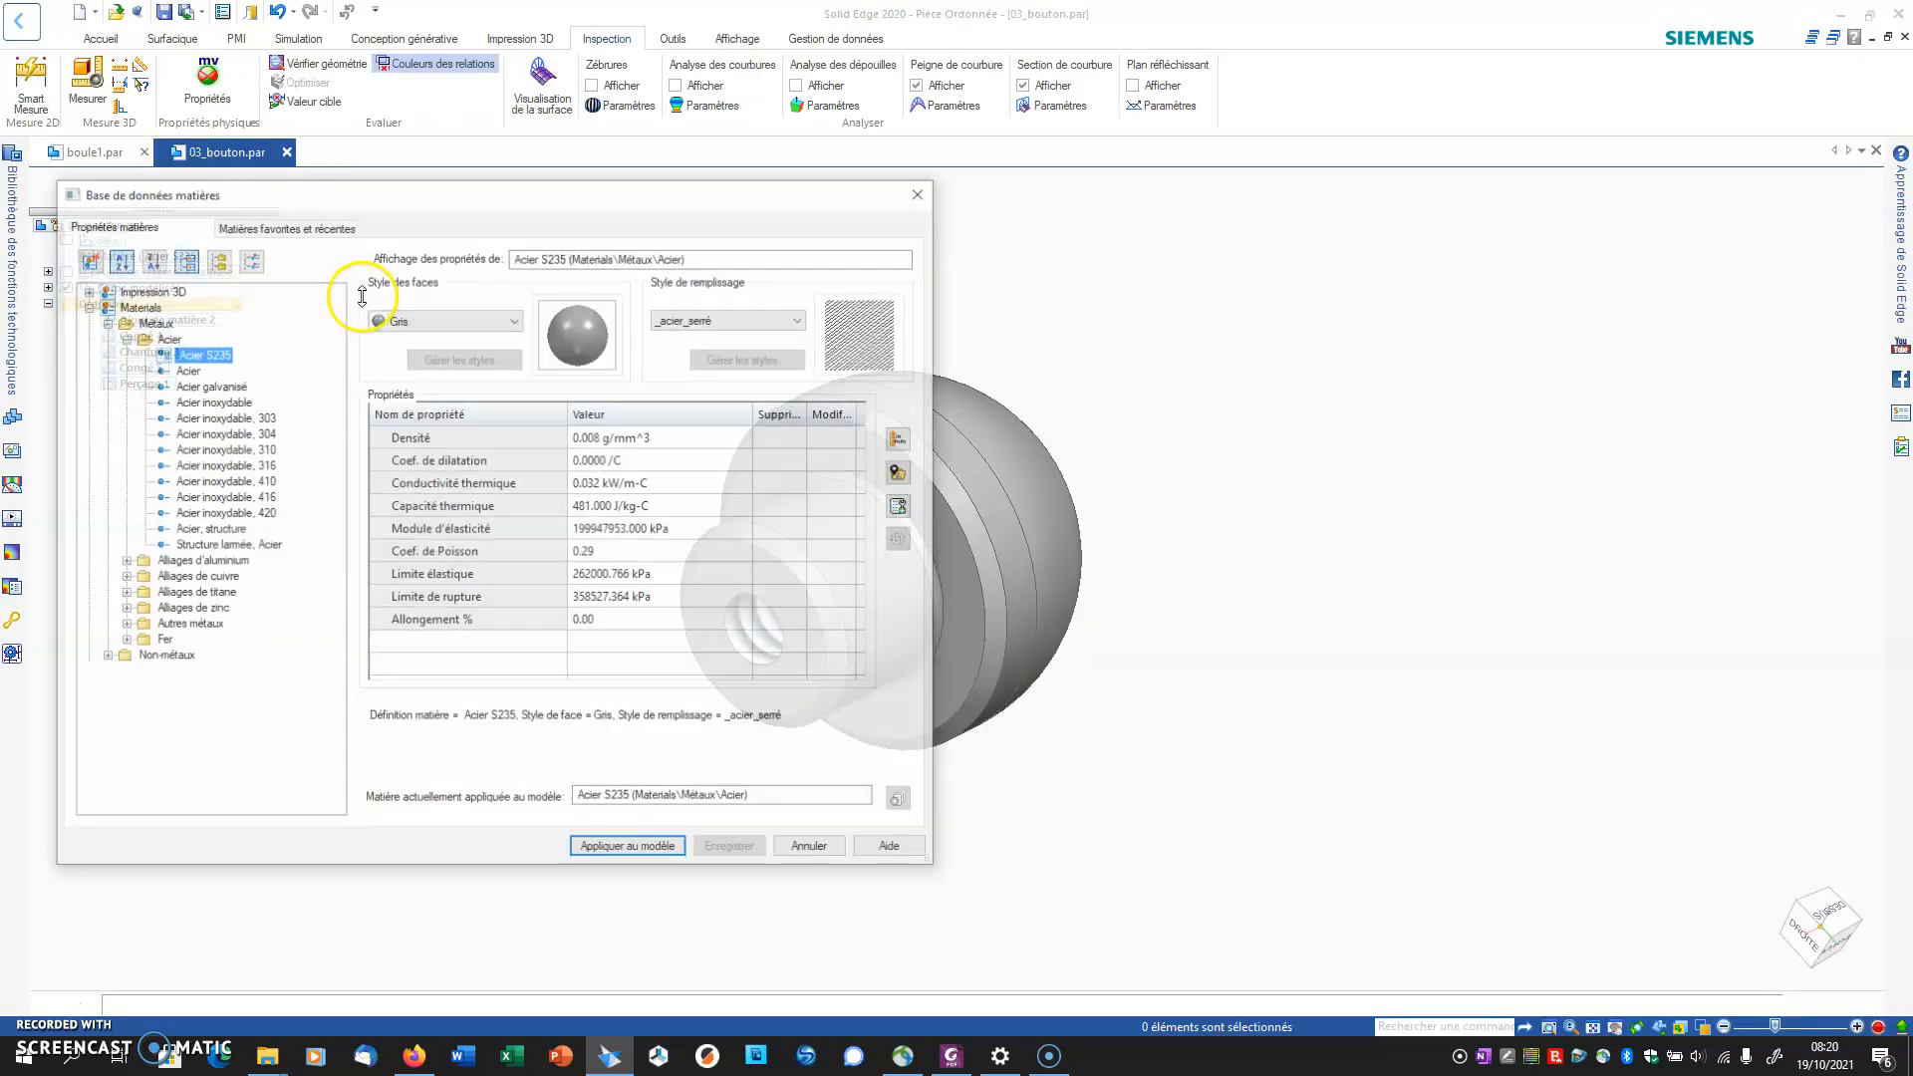
left_click(605, 441)
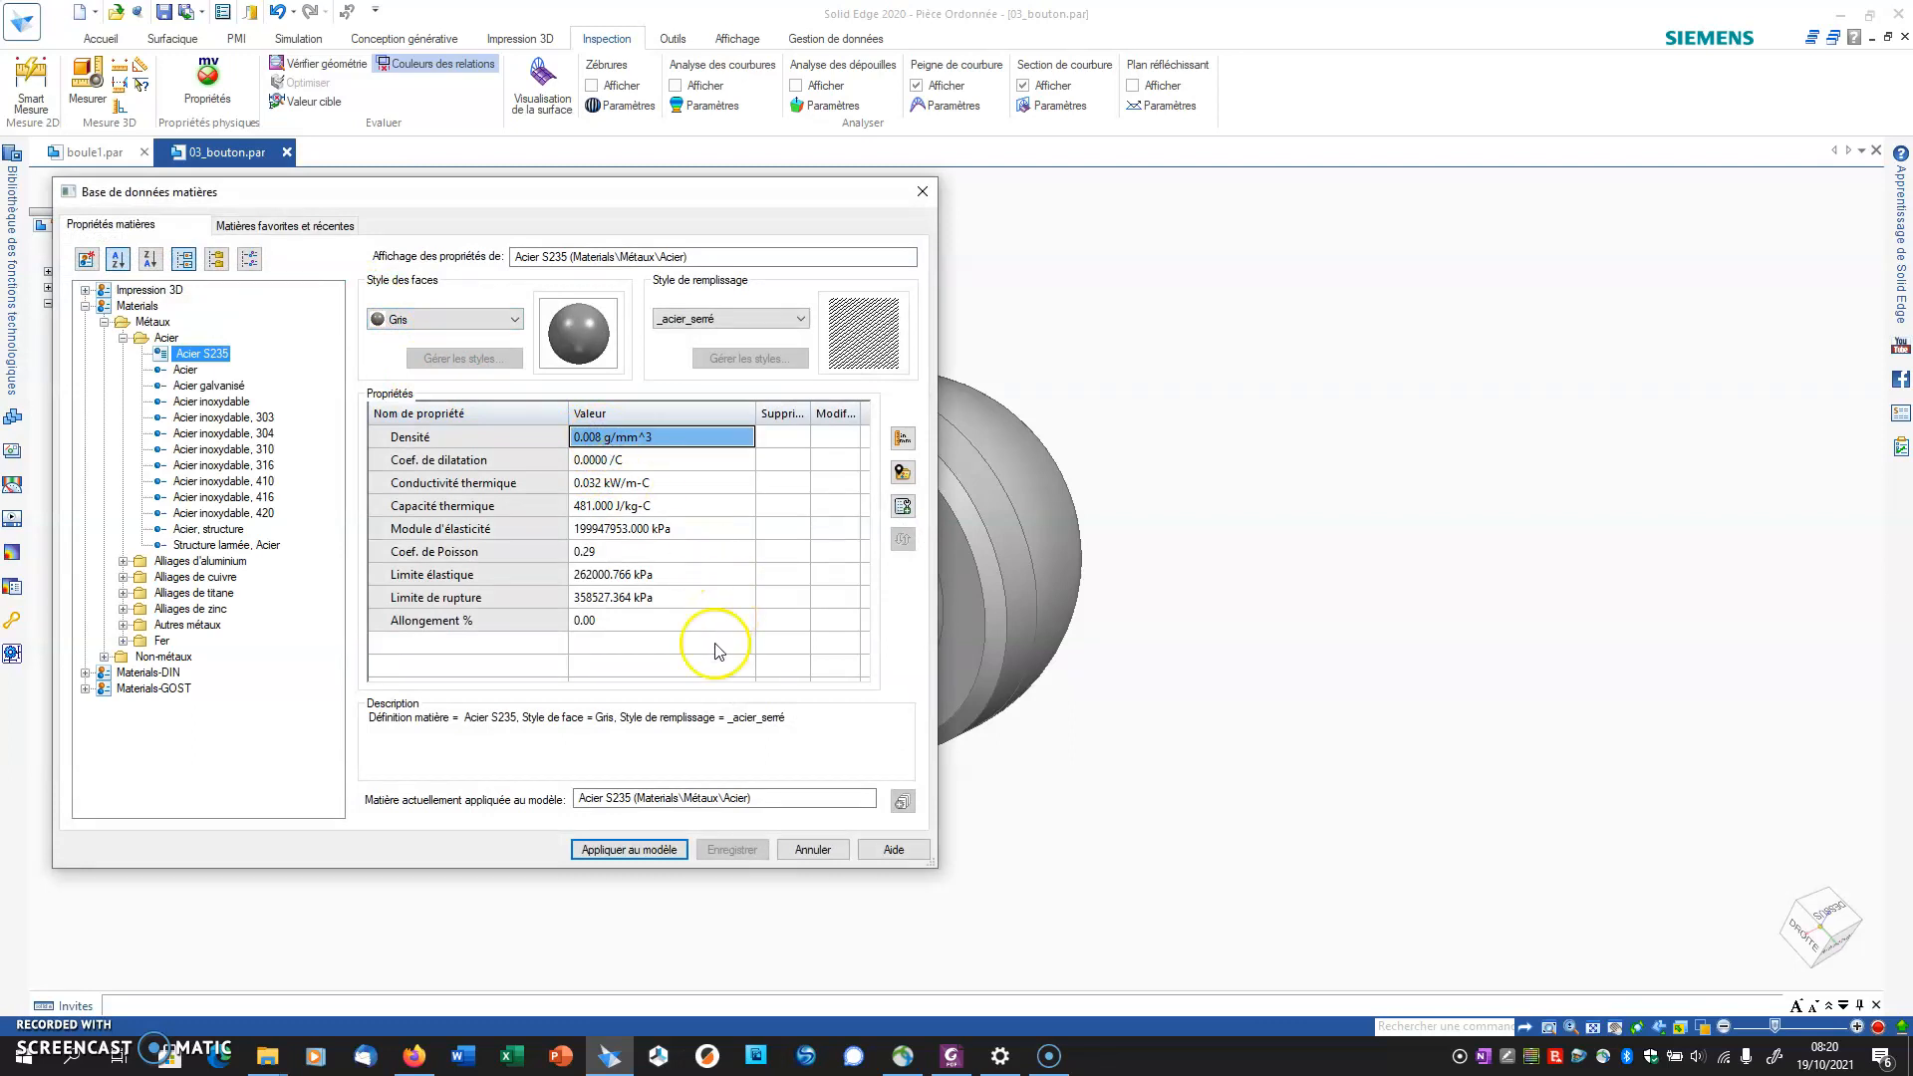
left_click(815, 852)
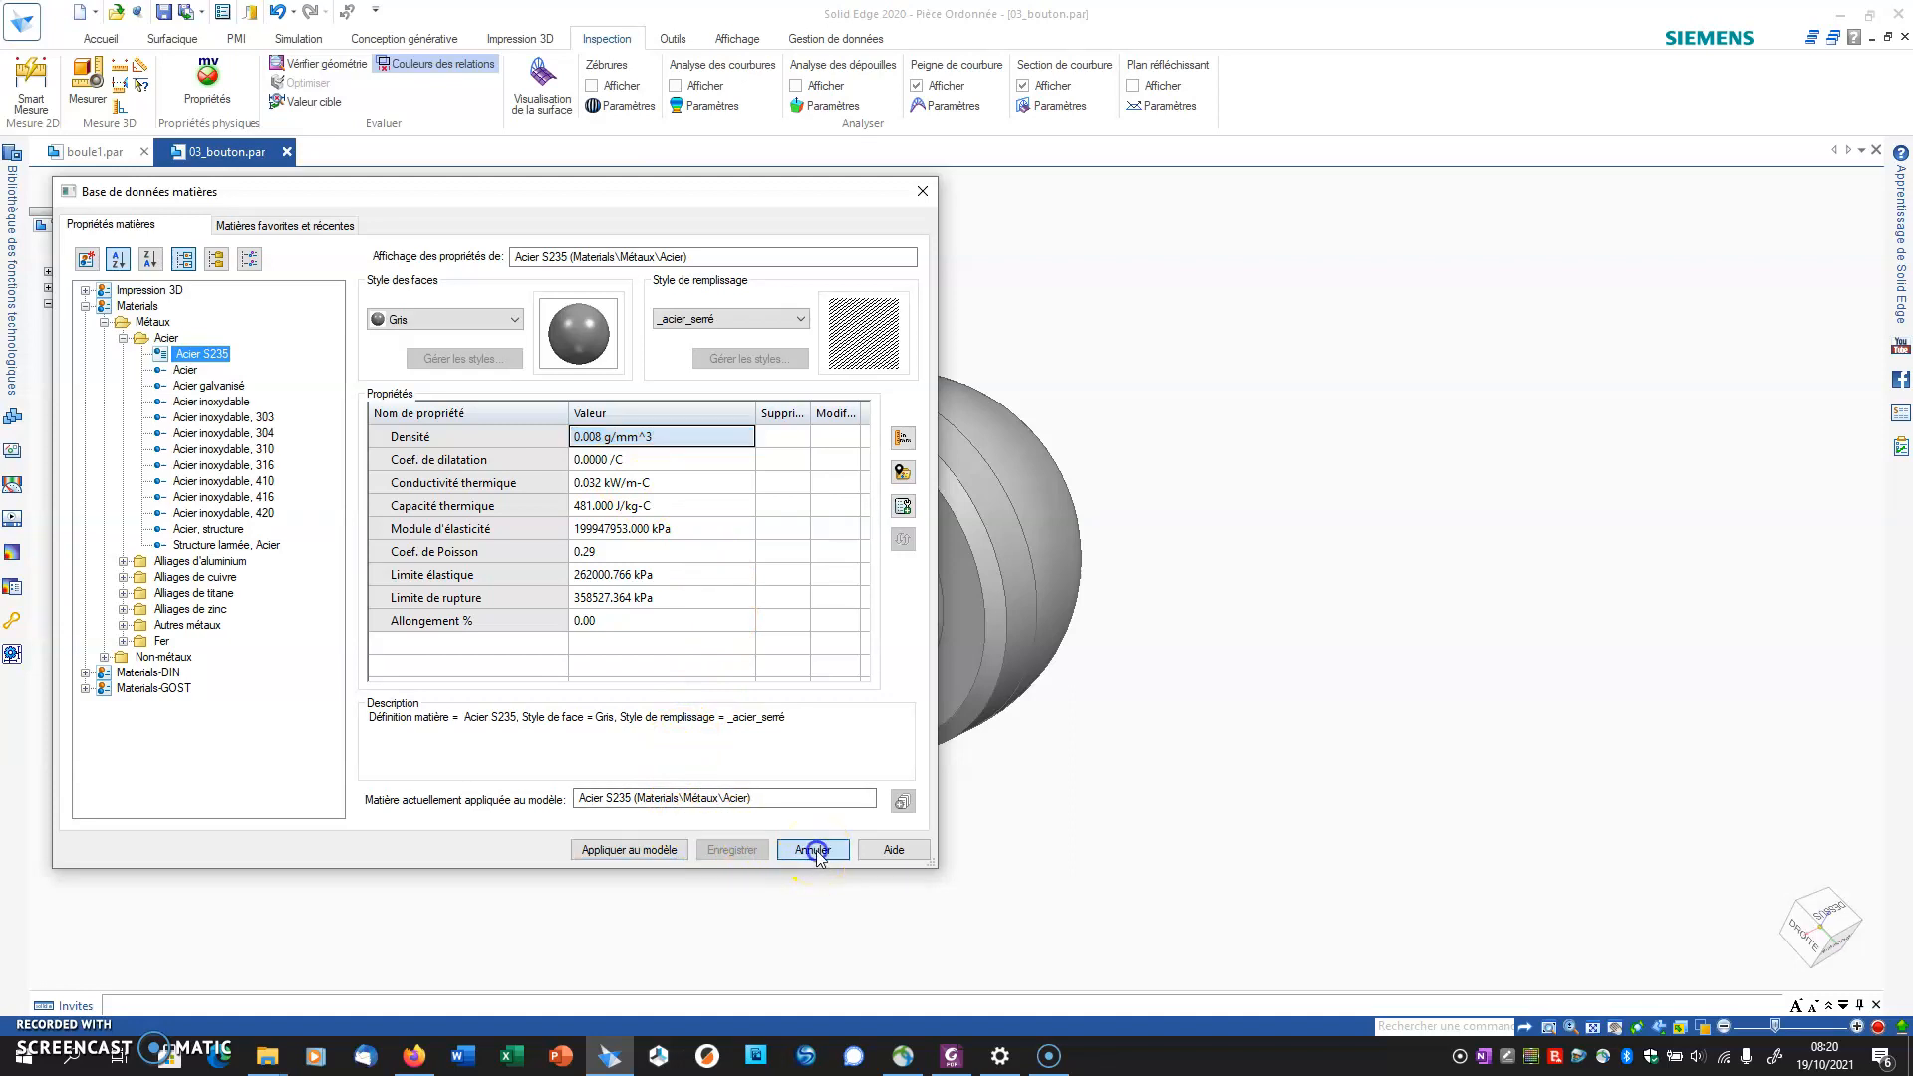
Step: Reopen the steel part's physical properties and read its volume
left_click(198, 74)
left_click(361, 260)
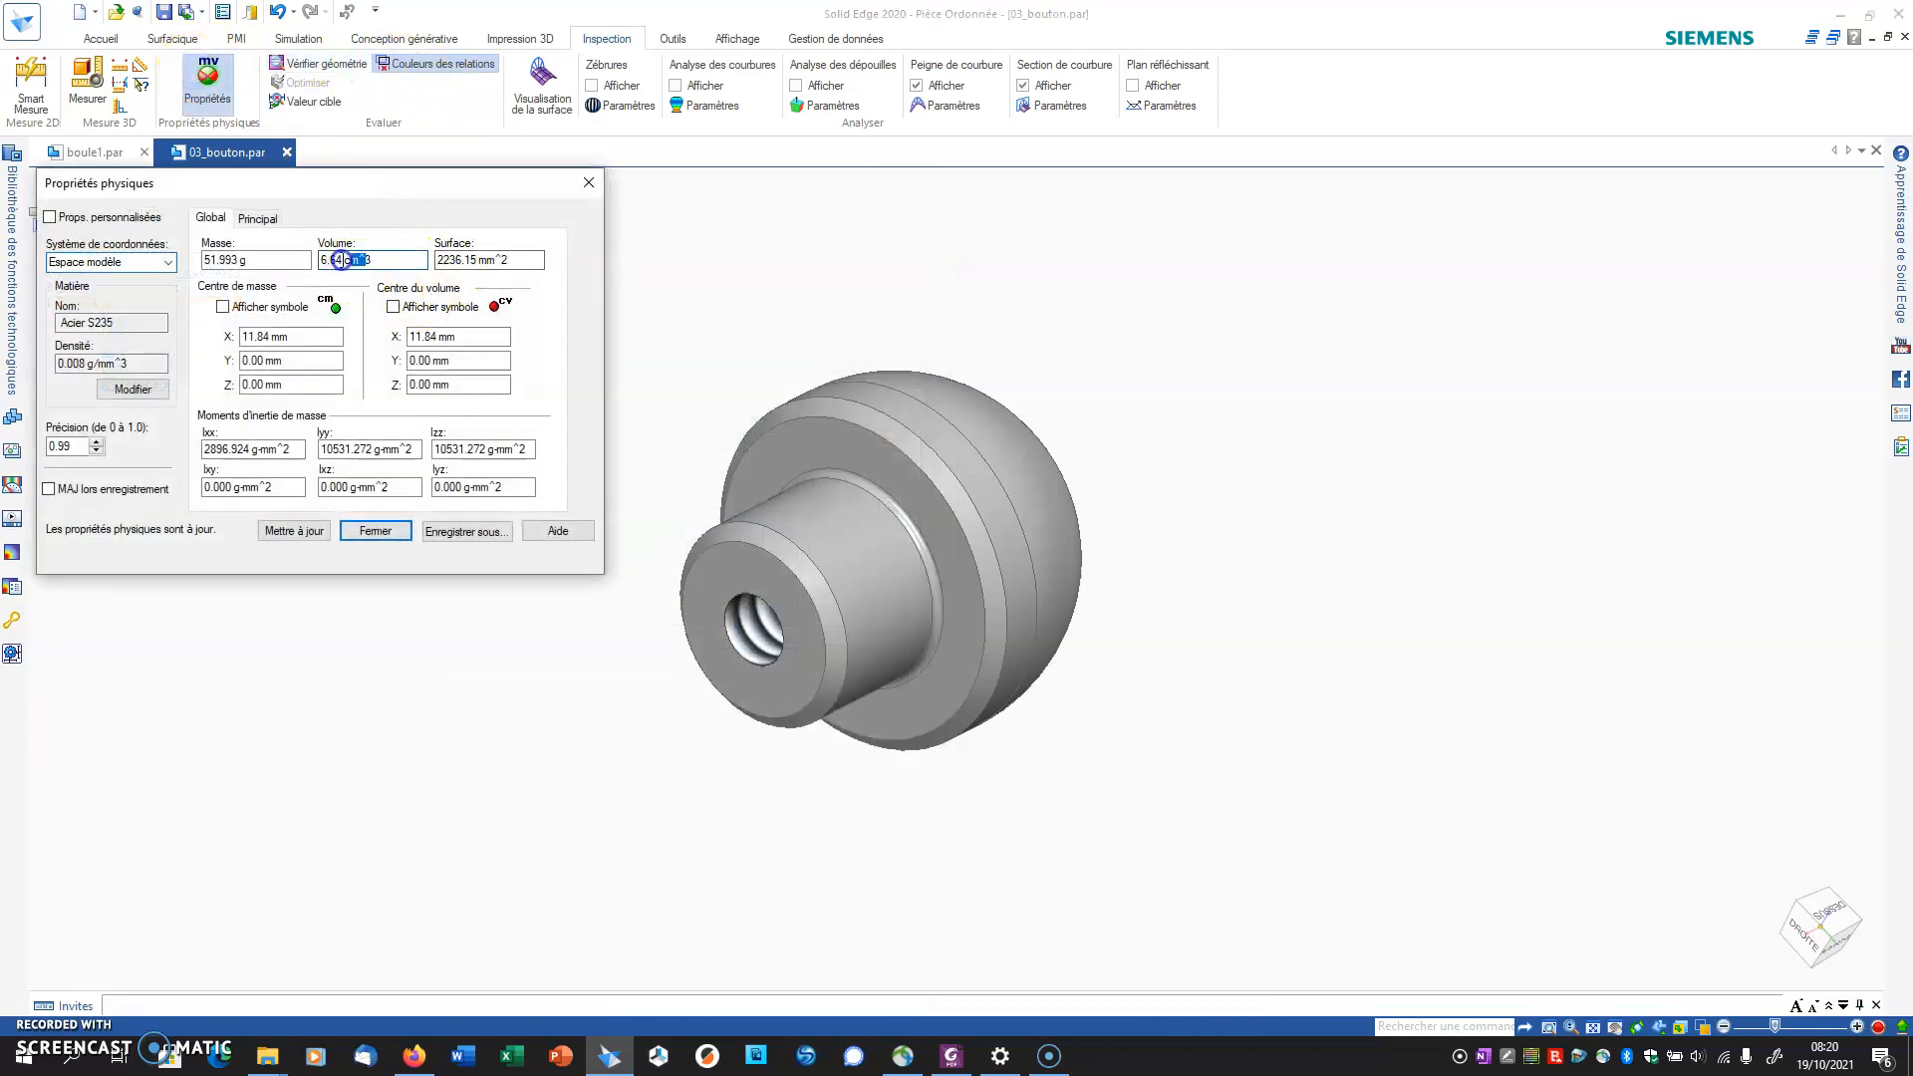